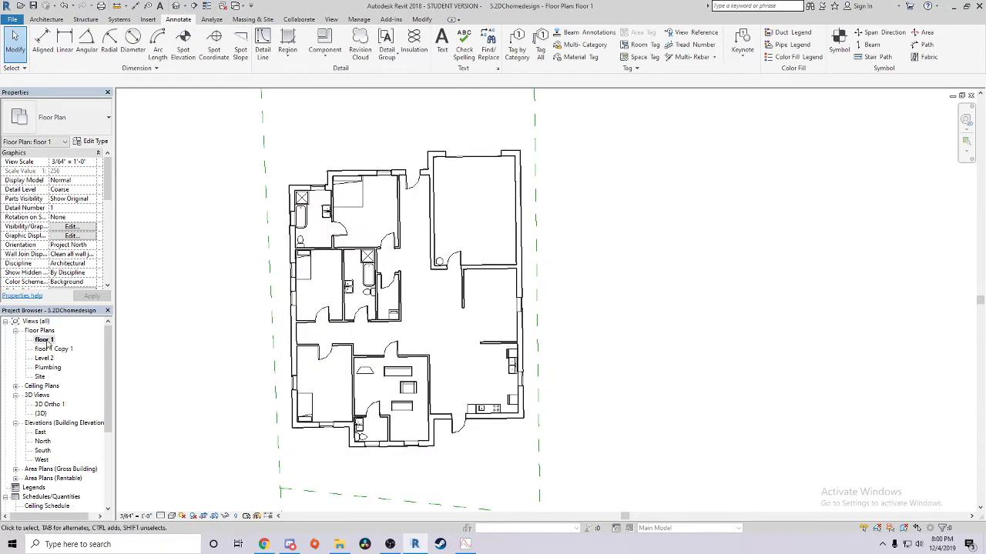
Open the "floor 1 Copy 1" floor plan and duplicate the view without its detailing
{"action": "left_click", "coordinate": [45, 341]}
{"action": "double_click", "coordinate": [54, 350]}
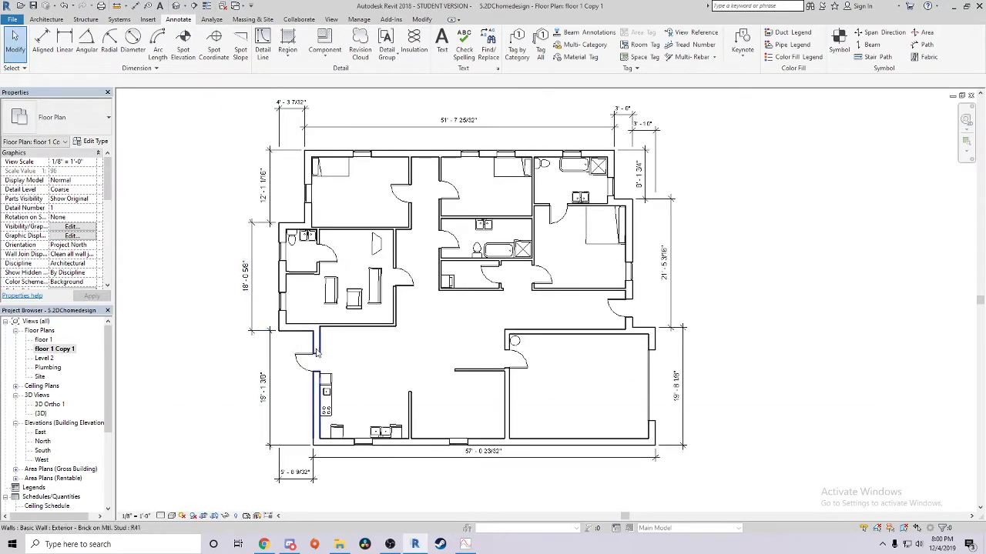
{"action": "right_click", "coordinate": [61, 351]}
{"action": "mouse_move", "coordinate": [98, 218]}
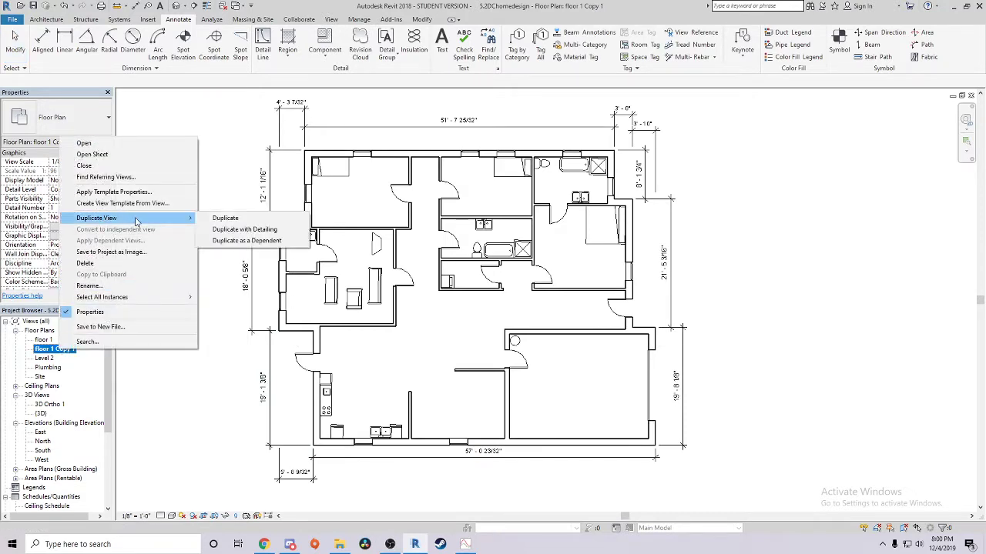
{"action": "left_click", "coordinate": [223, 218]}
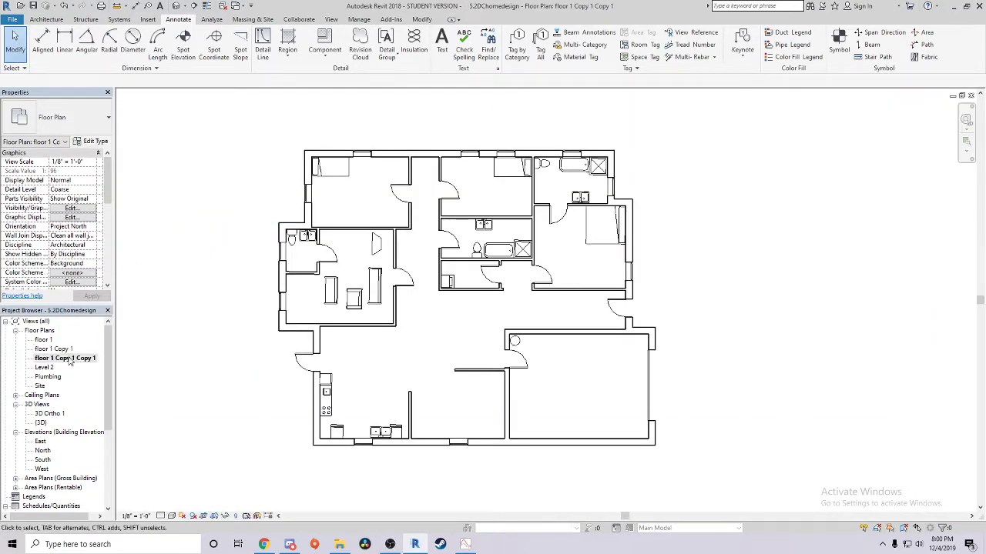
Rename the duplicated floor plan view to "plumbing 2"
{"action": "left_click", "coordinate": [63, 359]}
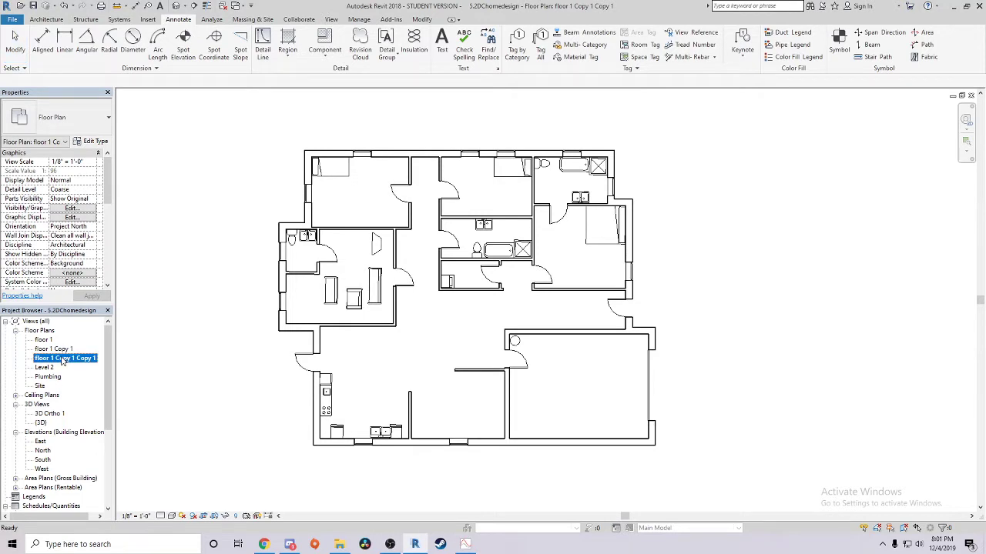
{"action": "right_click", "coordinate": [64, 359]}
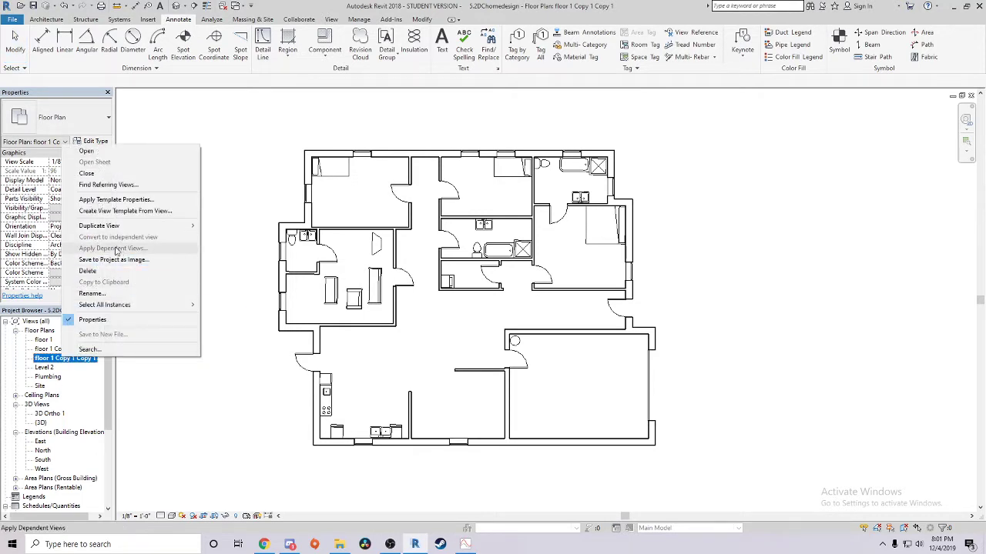
{"action": "left_click", "coordinate": [85, 301]}
{"action": "key", "text": "BackSpace"}
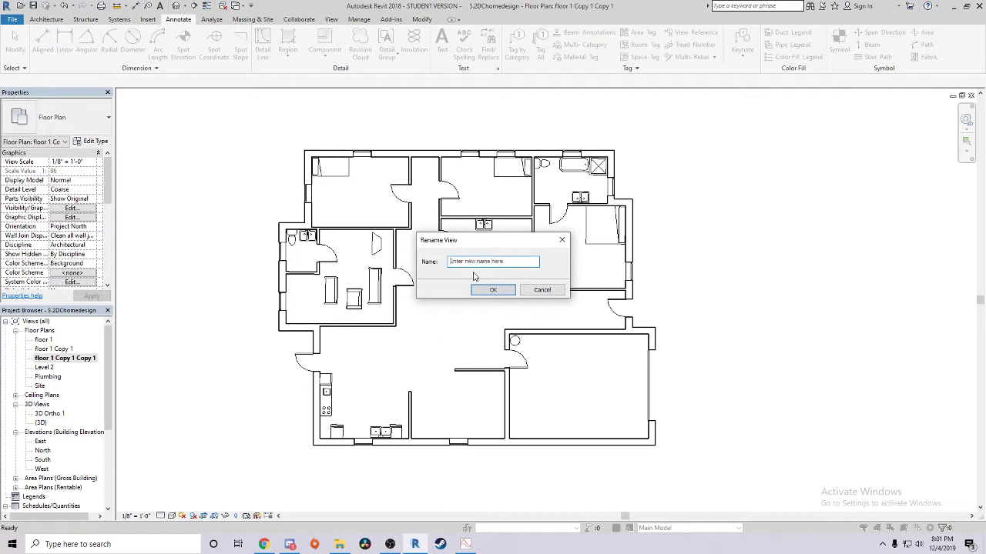
{"action": "type", "text": "plumbing 2"}
{"action": "key", "text": "Return"}
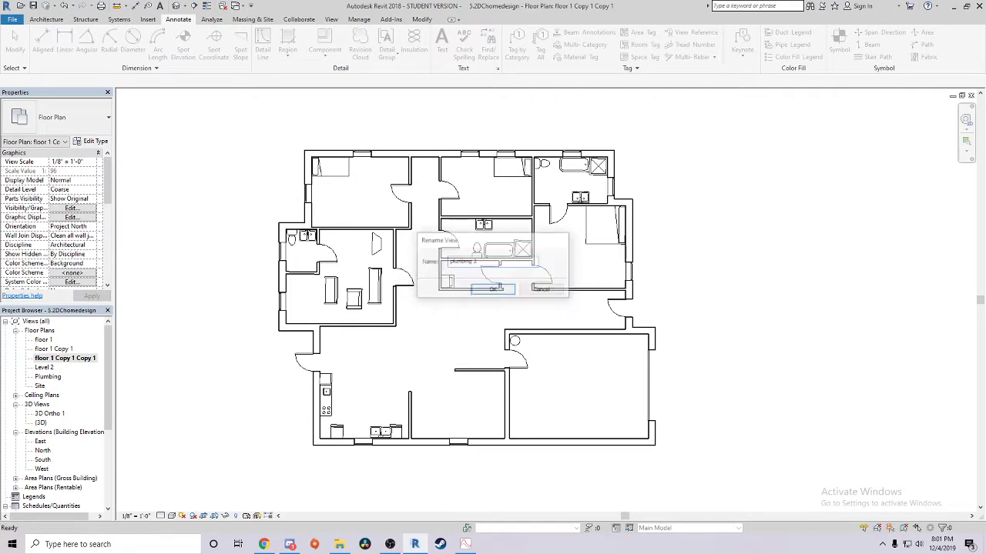
Start loading a family and go to the Plumbing > Architectural folder of the US Imperial library
{"action": "scroll", "coordinate": [473, 316], "scroll_direction": "up", "scroll_amount": 3}
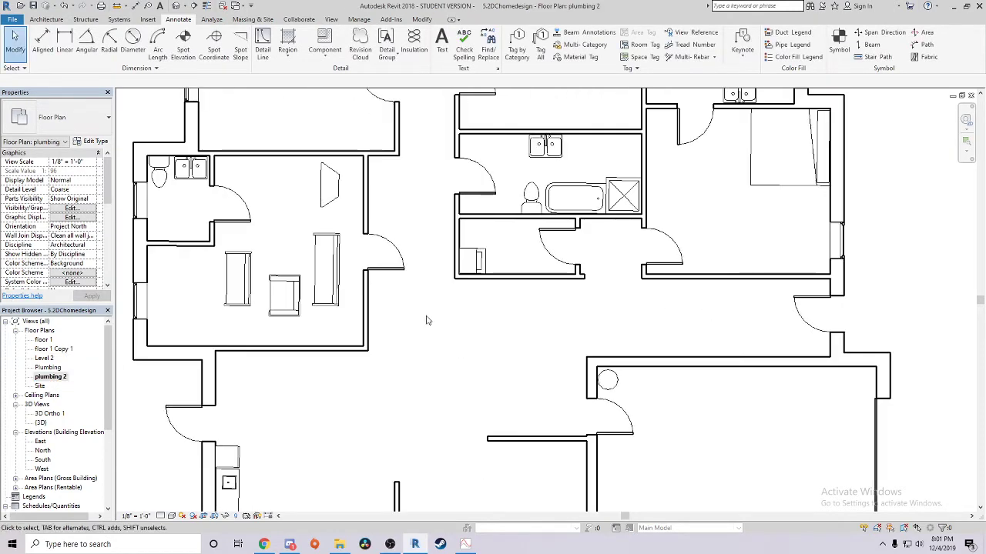
{"action": "middle_click_drag", "start_coordinate": [423, 308], "coordinate": [326, 361]}
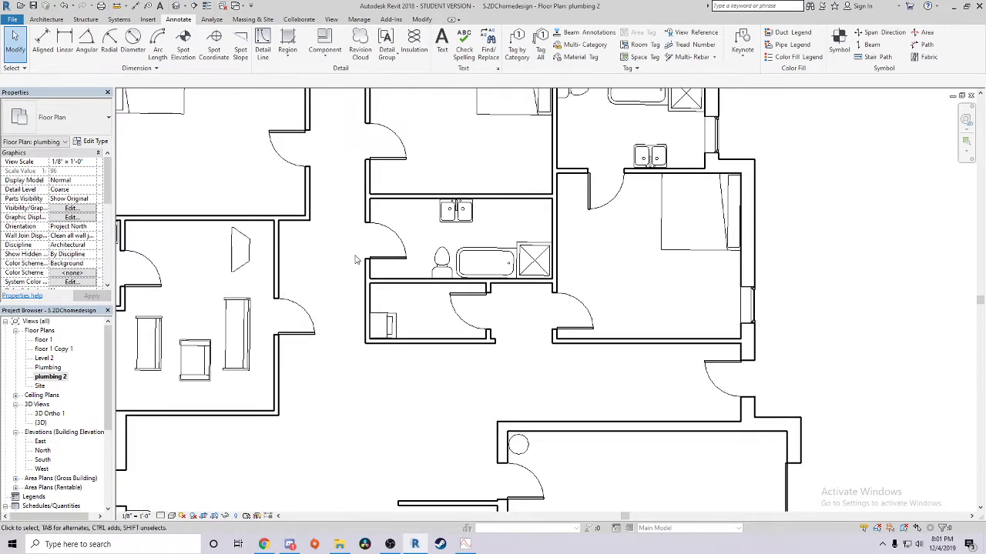
{"action": "middle_click_drag", "start_coordinate": [356, 259], "coordinate": [362, 339]}
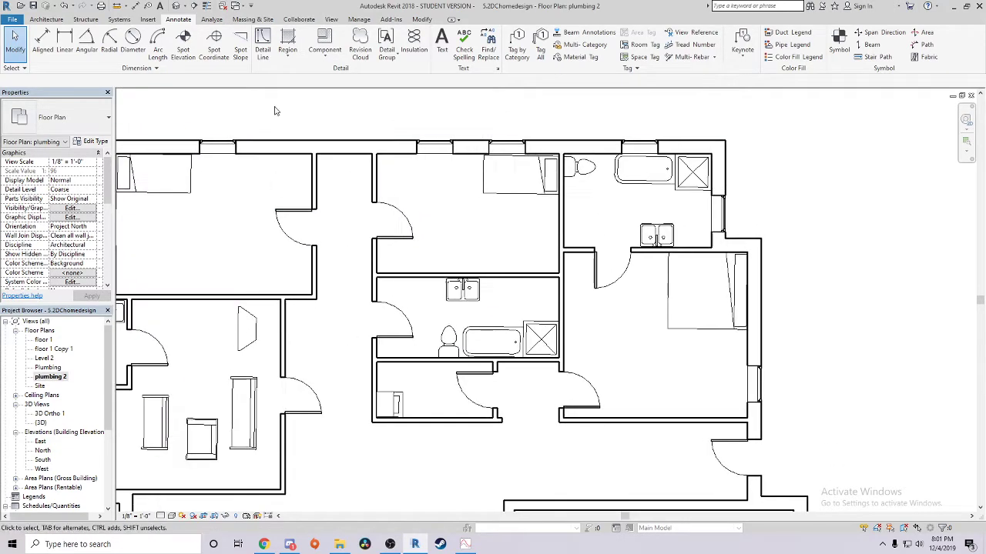
{"action": "left_click", "coordinate": [146, 20]}
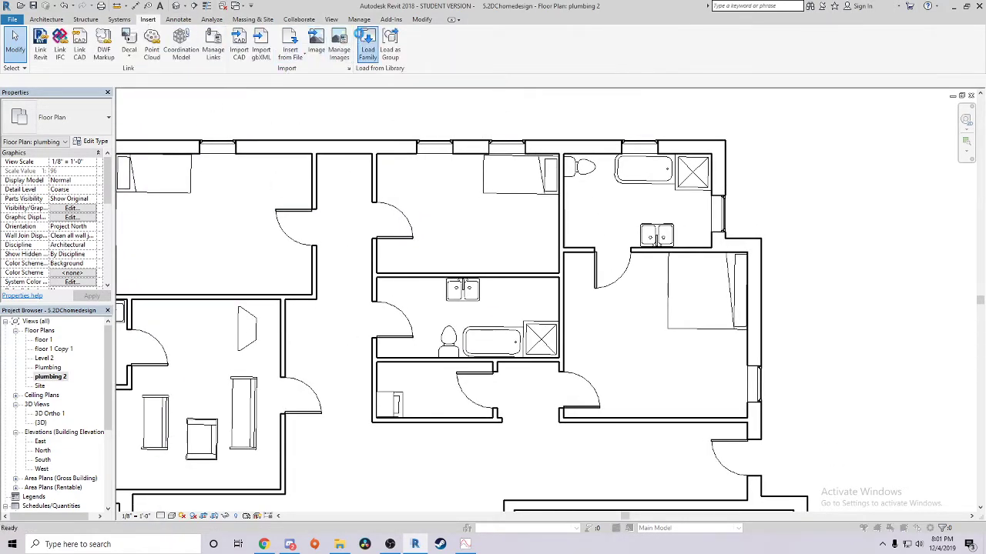
{"action": "left_click", "coordinate": [367, 45]}
{"action": "scroll", "coordinate": [348, 224], "scroll_direction": "down", "scroll_amount": 5}
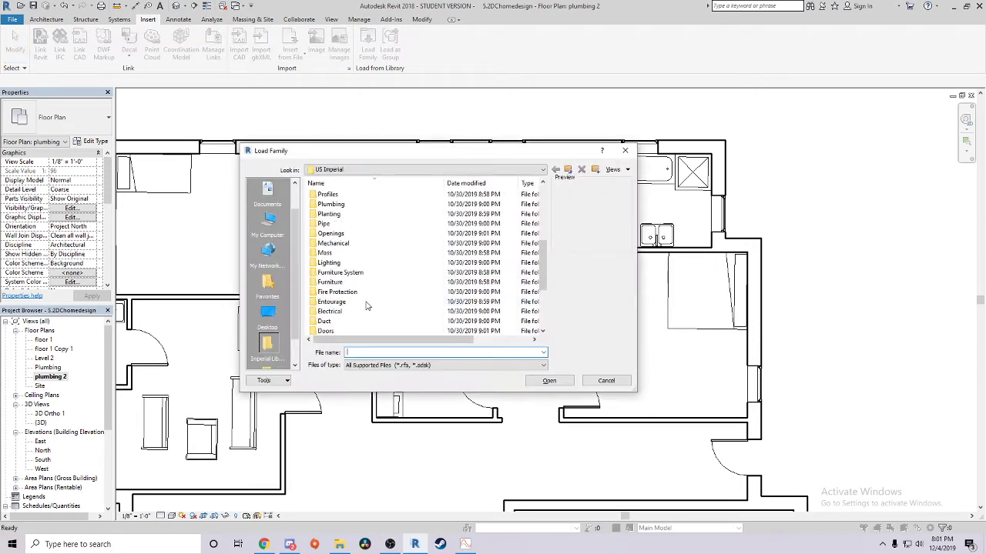
{"action": "double_click", "coordinate": [331, 204]}
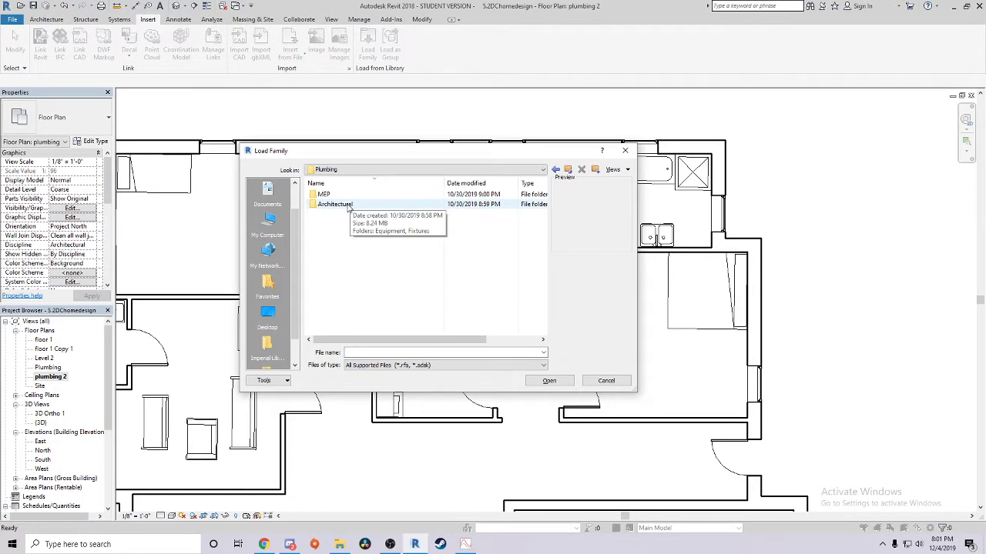
{"action": "double_click", "coordinate": [339, 204]}
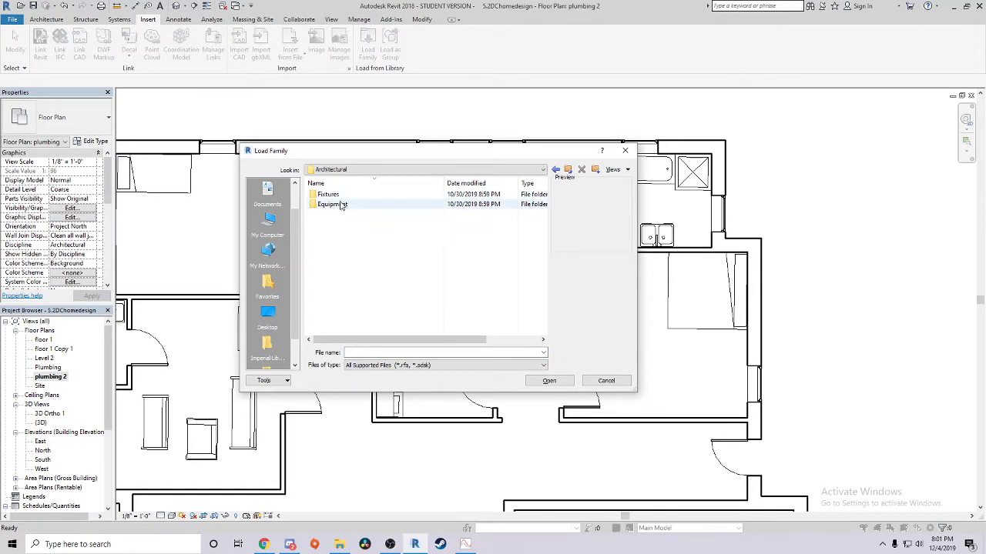
Check the Water Heaters families in the Equipment folder, then return to the Architectural folder
{"action": "double_click", "coordinate": [341, 205]}
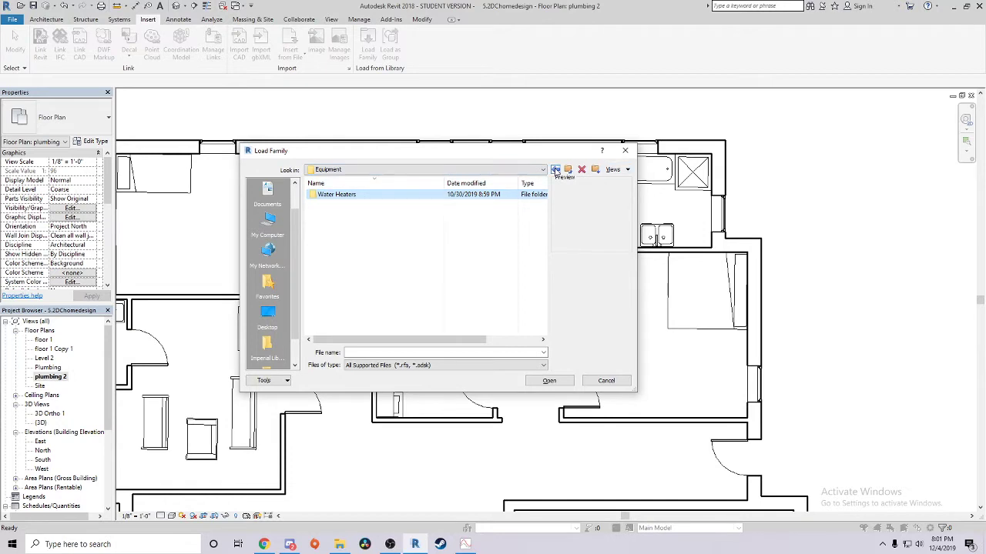
{"action": "left_click", "coordinate": [555, 169]}
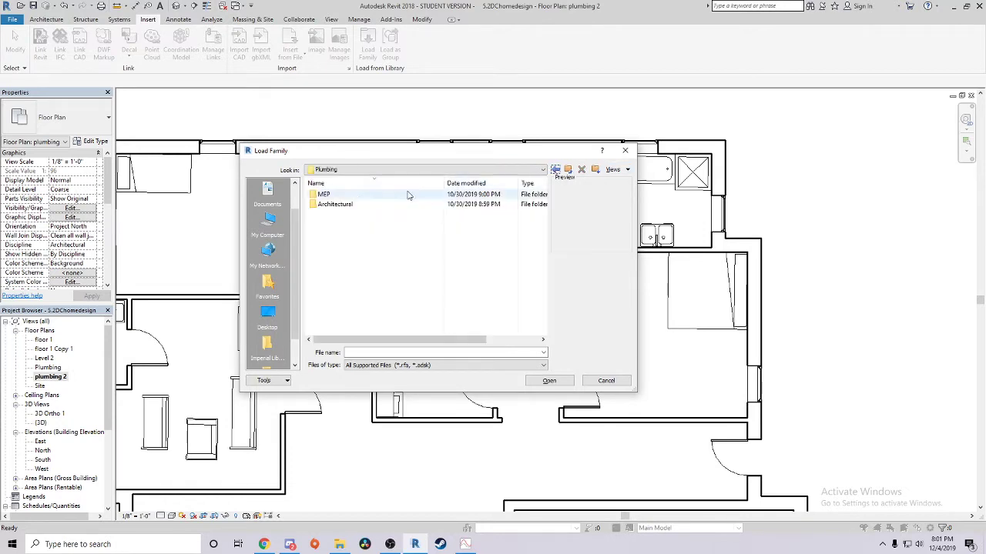
{"action": "double_click", "coordinate": [332, 204]}
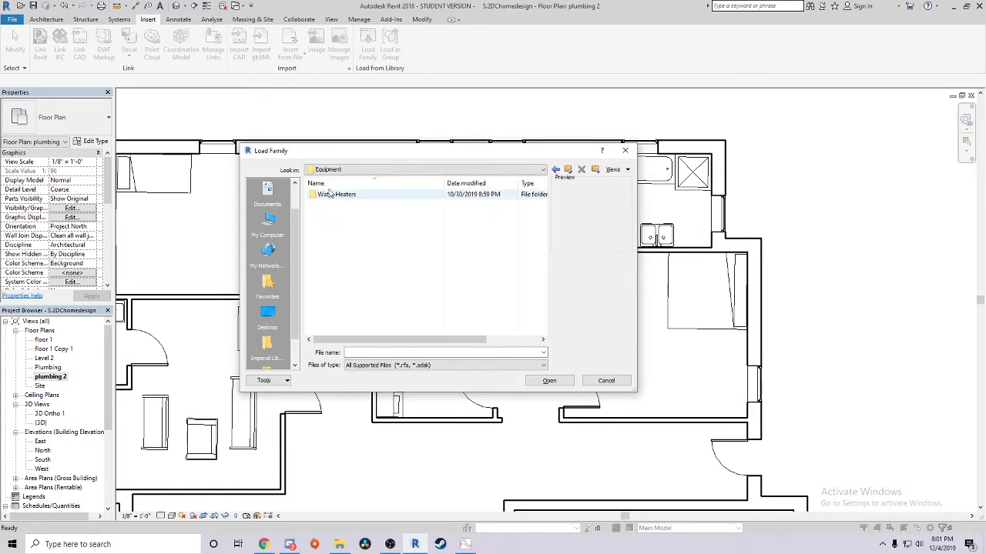
{"action": "left_click", "coordinate": [333, 197]}
{"action": "double_click", "coordinate": [334, 197]}
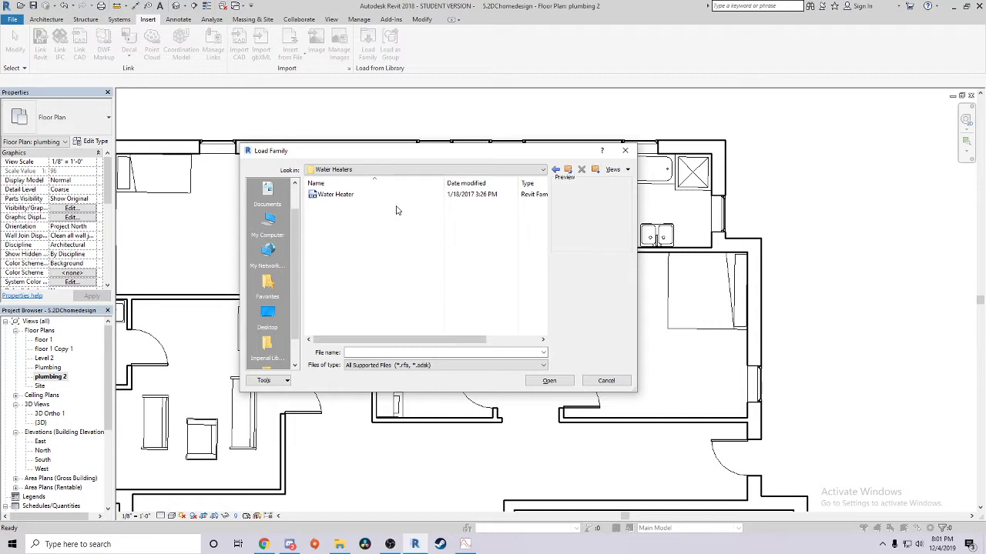
{"action": "left_click", "coordinate": [555, 170]}
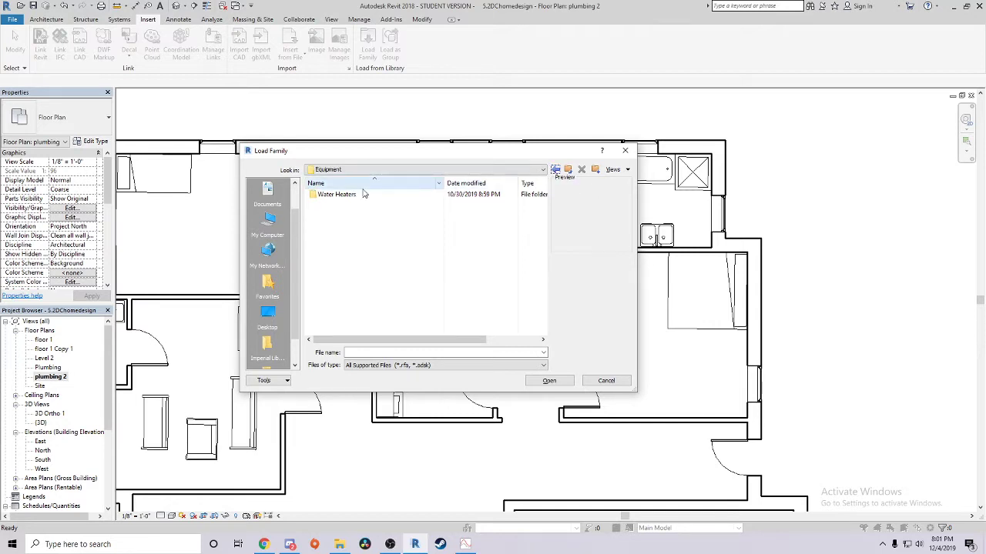
{"action": "left_click", "coordinate": [555, 170]}
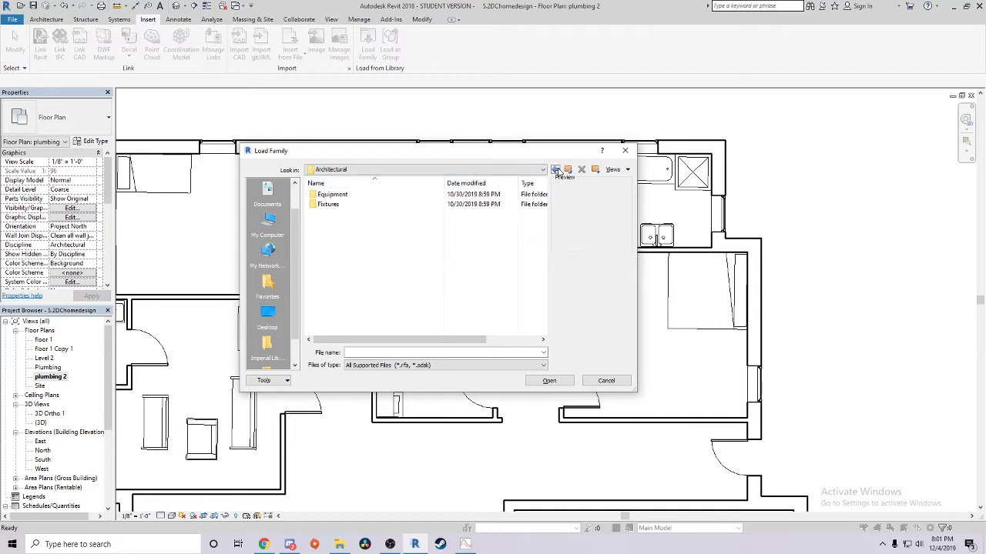
Preview the commercial and domestic toilet families in the Fixtures > Water Closets folder
{"action": "double_click", "coordinate": [331, 205]}
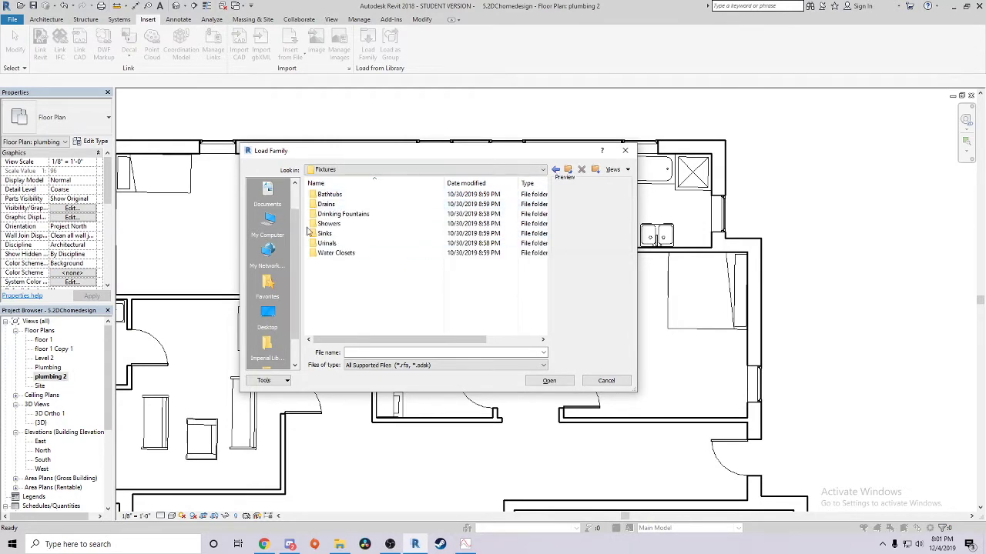
{"action": "double_click", "coordinate": [336, 253]}
{"action": "left_click", "coordinate": [354, 204]}
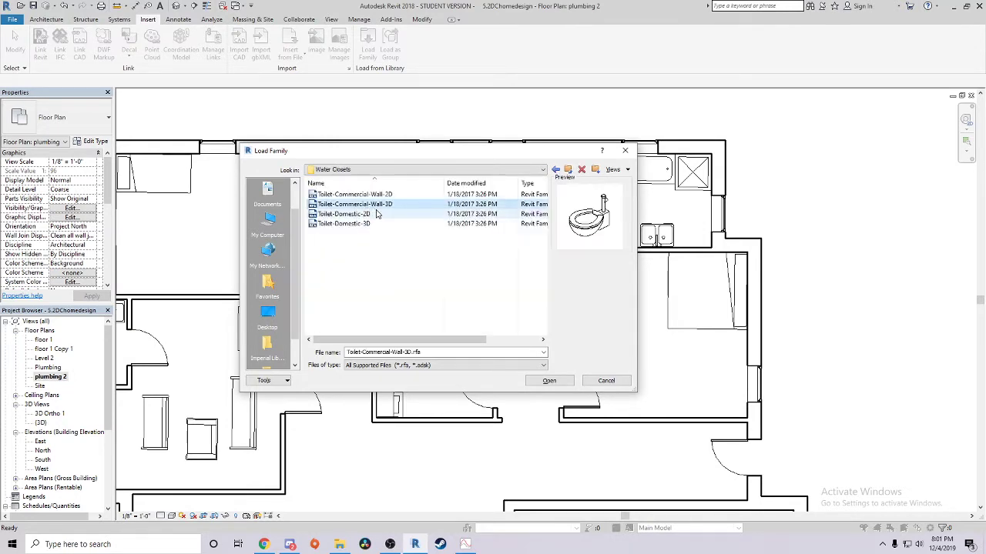
{"action": "left_click", "coordinate": [351, 215]}
{"action": "left_click", "coordinate": [366, 224]}
{"action": "left_click", "coordinate": [362, 204]}
{"action": "left_click", "coordinate": [362, 194]}
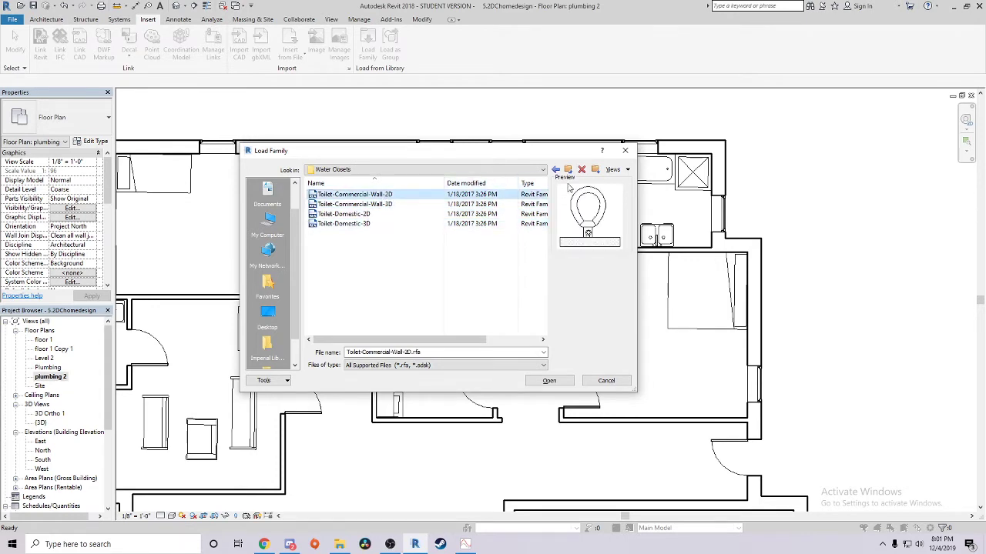
Preview the bathtub families in the Bathtubs folder and load Tub-Rectangular-2D into the project
{"action": "left_click", "coordinate": [556, 170]}
{"action": "double_click", "coordinate": [344, 196]}
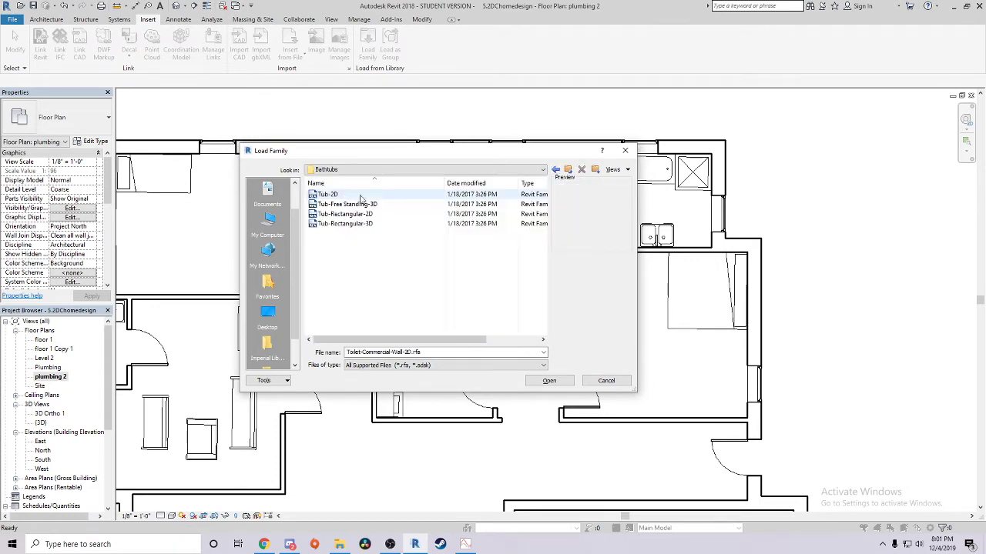
{"action": "left_click", "coordinate": [399, 197]}
{"action": "left_click", "coordinate": [396, 214]}
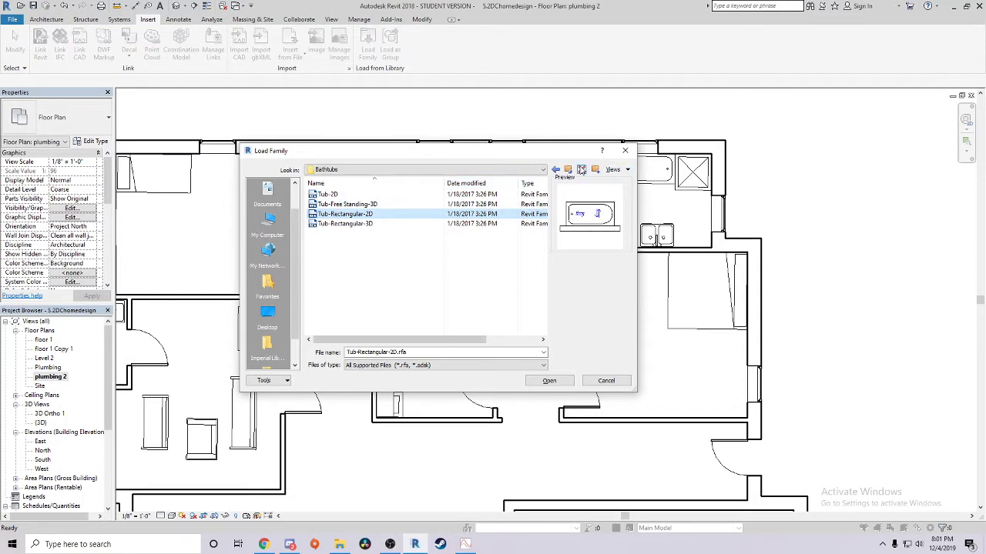
{"action": "double_click", "coordinate": [395, 213]}
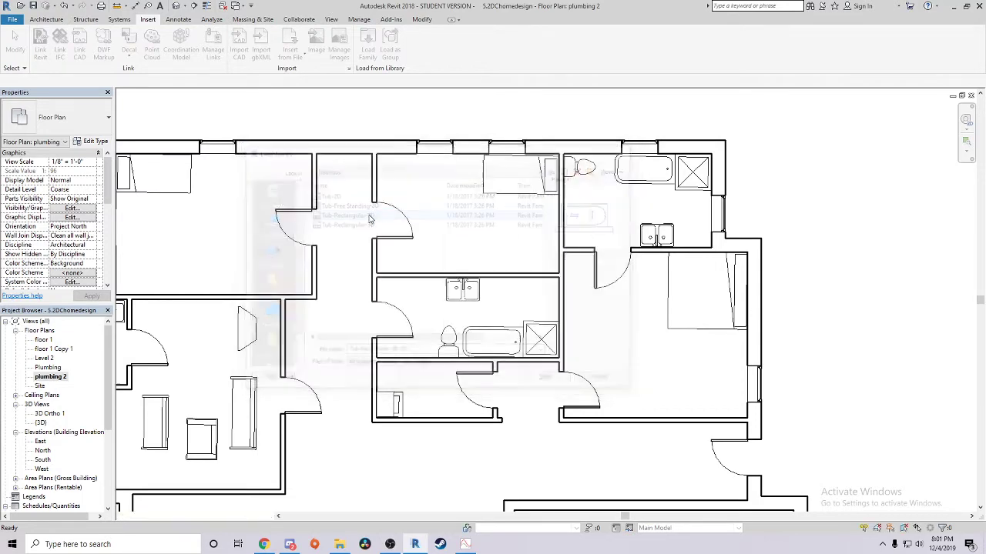
Examine the plumbing fixtures in the bathrooms, laundry, kitchen and garage and the walls around them
{"action": "scroll", "coordinate": [365, 397], "scroll_direction": "down", "scroll_amount": 1}
{"action": "middle_click_drag", "start_coordinate": [365, 398], "coordinate": [368, 267]}
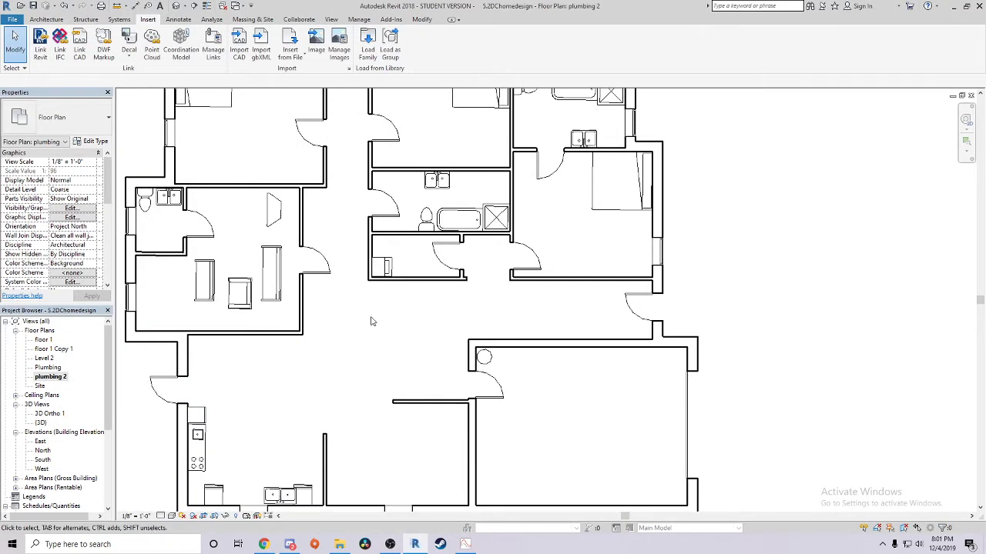
{"action": "middle_click_drag", "start_coordinate": [325, 320], "coordinate": [375, 341]}
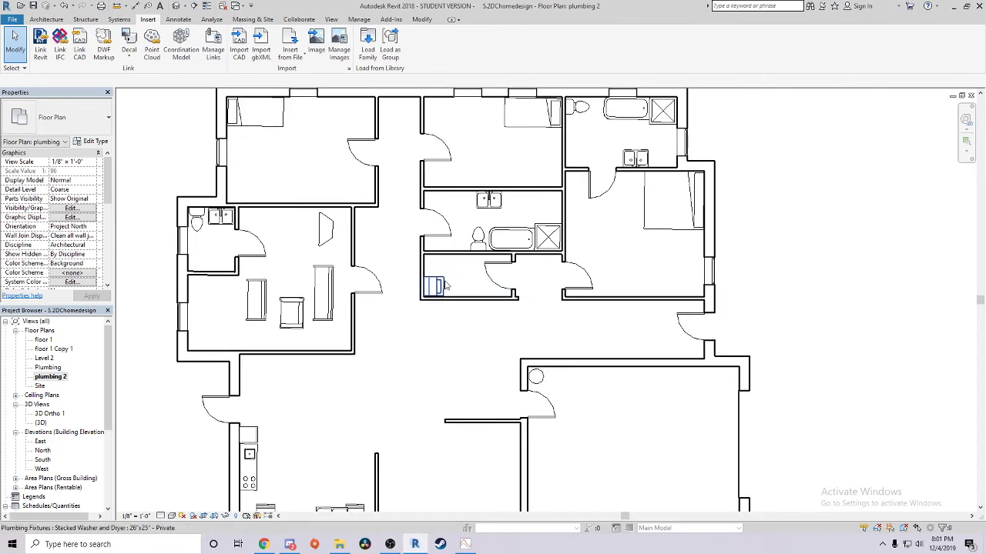
{"action": "scroll", "coordinate": [406, 320], "scroll_direction": "down", "scroll_amount": 1}
{"action": "scroll", "coordinate": [424, 323], "scroll_direction": "up", "scroll_amount": 2}
{"action": "middle_click_drag", "start_coordinate": [430, 318], "coordinate": [385, 284]}
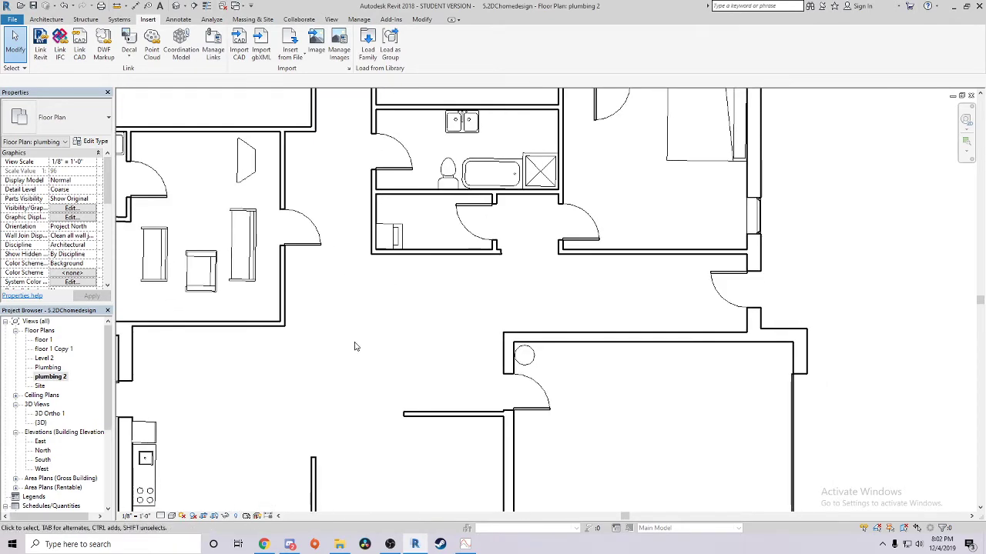
{"action": "middle_click_drag", "start_coordinate": [362, 345], "coordinate": [349, 322]}
{"action": "middle_click_drag", "start_coordinate": [433, 287], "coordinate": [407, 354]}
{"action": "scroll", "coordinate": [462, 378], "scroll_direction": "down", "scroll_amount": 2}
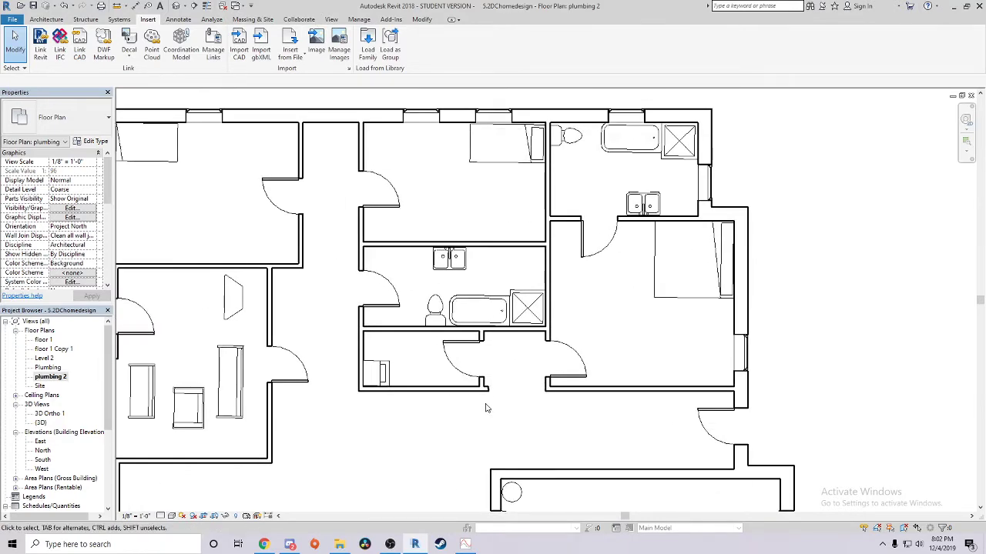
{"action": "scroll", "coordinate": [445, 304], "scroll_direction": "up", "scroll_amount": 2}
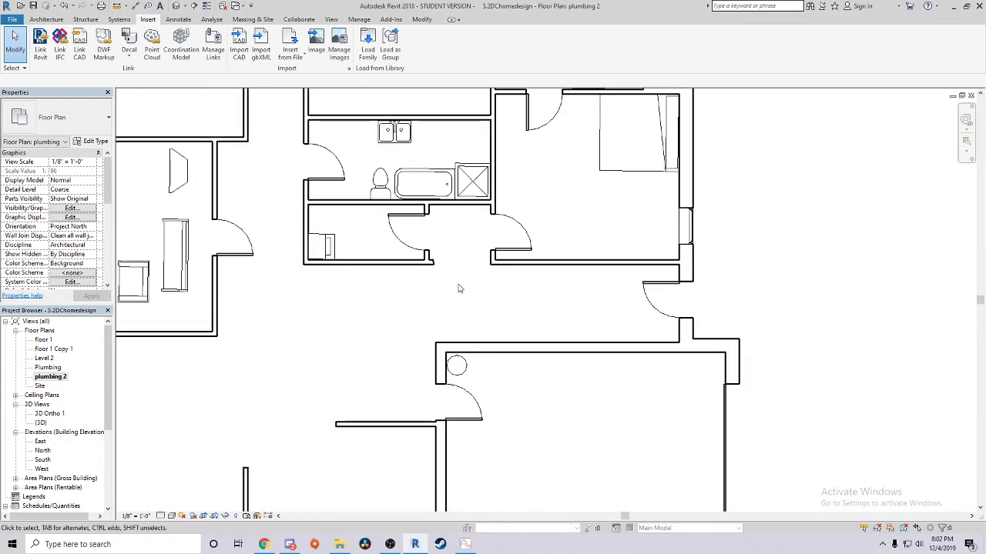
{"action": "scroll", "coordinate": [459, 284], "scroll_direction": "down", "scroll_amount": 2}
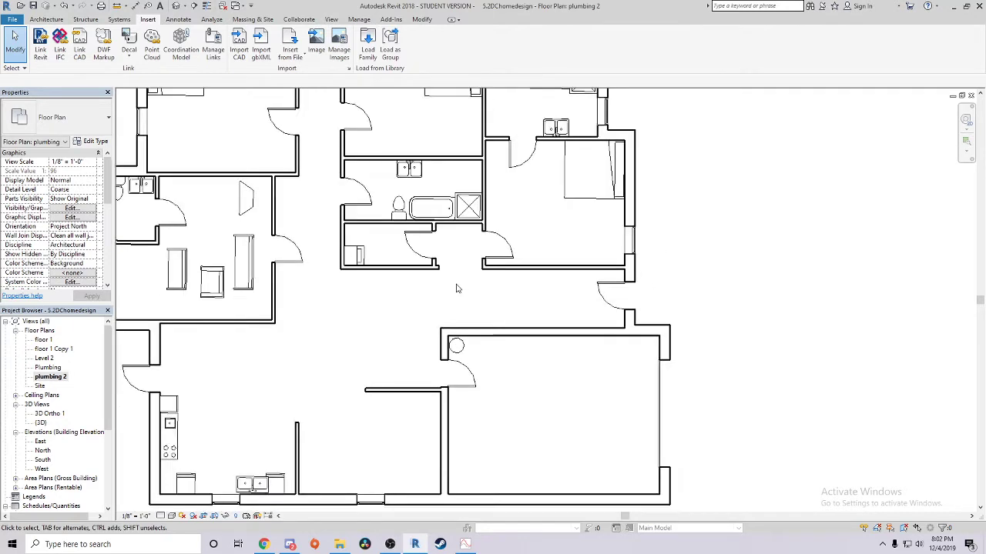
{"action": "scroll", "coordinate": [458, 286], "scroll_direction": "up", "scroll_amount": 5}
{"action": "scroll", "coordinate": [519, 292], "scroll_direction": "up", "scroll_amount": 1}
{"action": "middle_click_drag", "start_coordinate": [551, 312], "coordinate": [288, 270]}
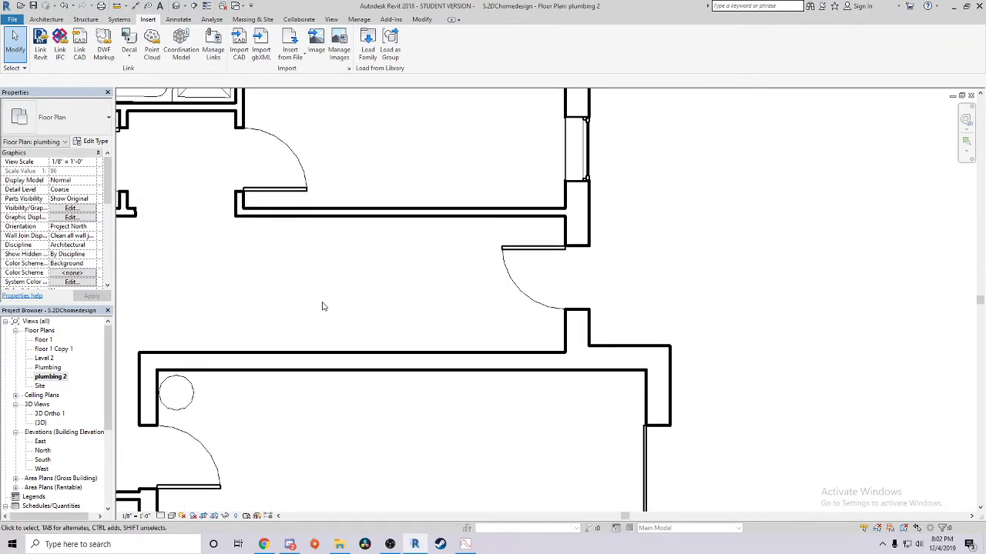
Start the Detail Line tool with the <Hidden> line style
{"action": "left_click", "coordinate": [178, 19]}
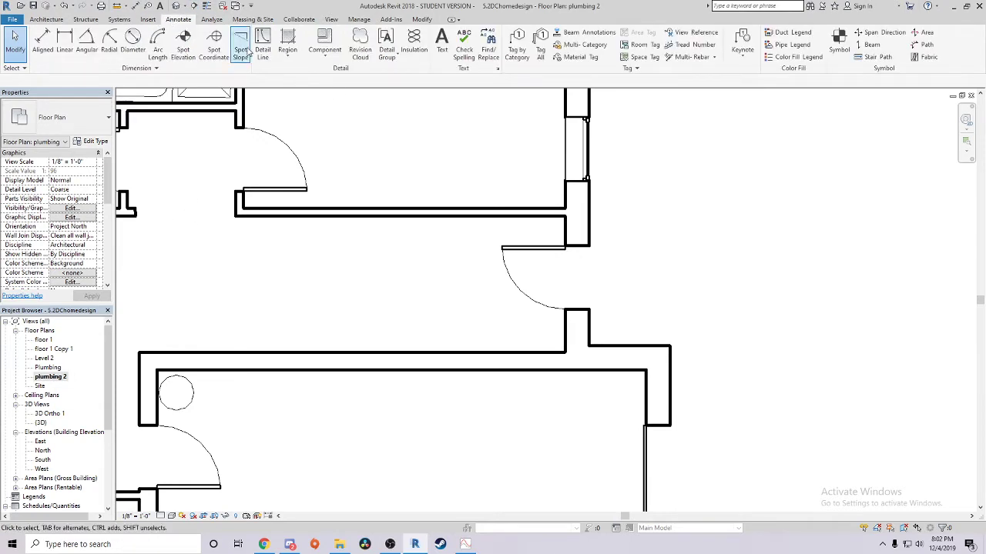
{"action": "scroll", "coordinate": [339, 123], "scroll_direction": "down", "scroll_amount": 2}
{"action": "middle_click_drag", "start_coordinate": [396, 143], "coordinate": [240, 151]}
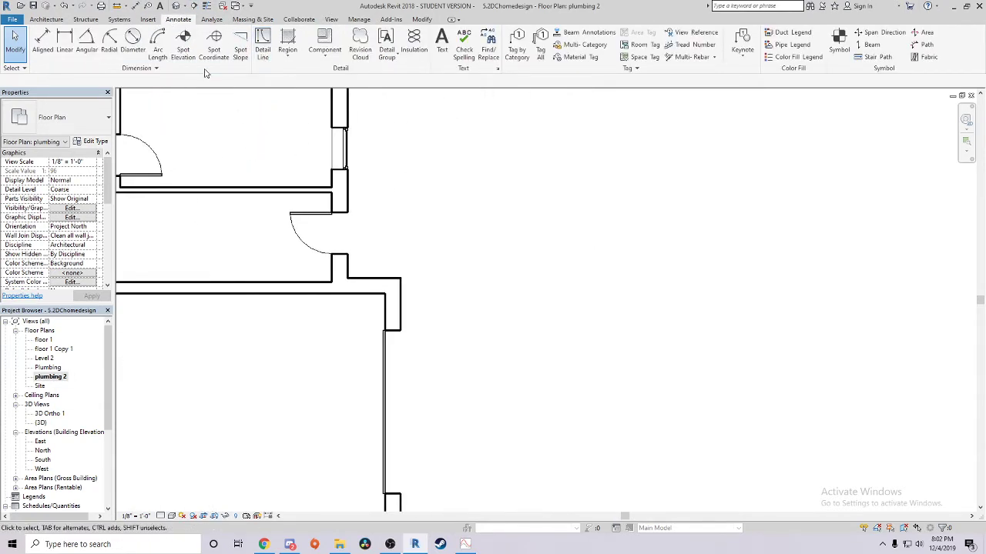
{"action": "left_click", "coordinate": [263, 43]}
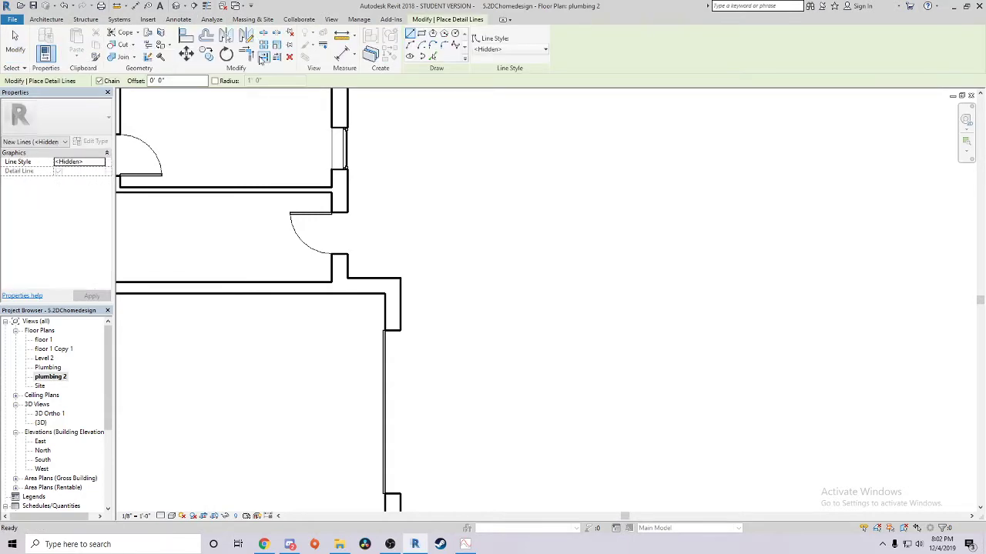
{"action": "left_click", "coordinate": [497, 51]}
{"action": "left_click", "coordinate": [493, 92]}
Draw a hidden line about 26'-6" long from outside the house through the garage's upper wall, turning down to the water heater
{"action": "middle_click_drag", "start_coordinate": [409, 159], "coordinate": [480, 193]}
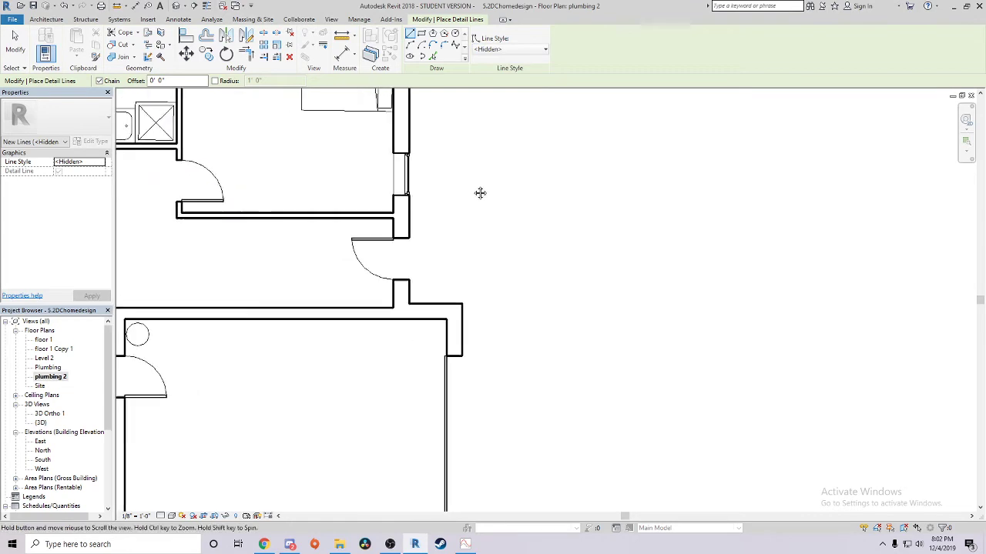
{"action": "scroll", "coordinate": [454, 231], "scroll_direction": "down", "scroll_amount": 3}
{"action": "scroll", "coordinate": [501, 281], "scroll_direction": "up", "scroll_amount": 2}
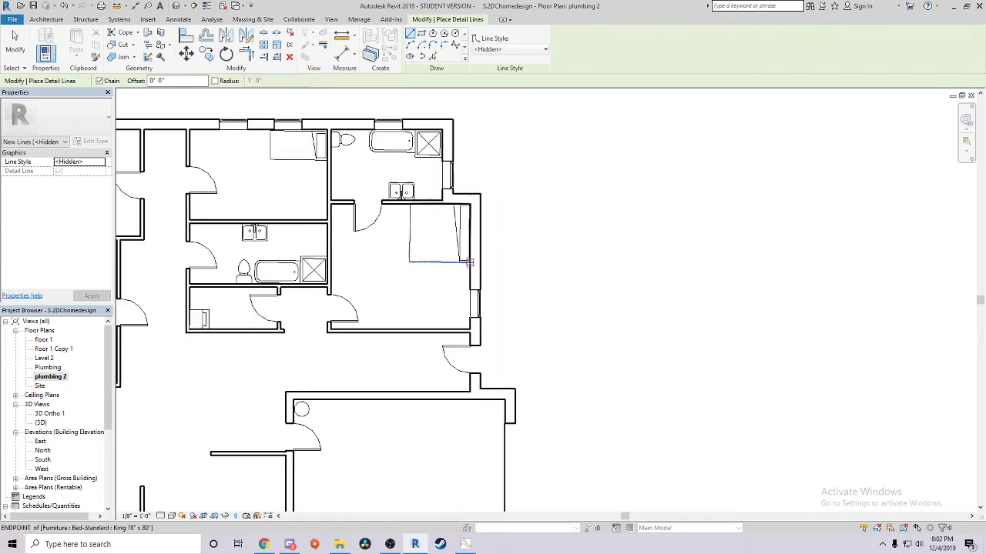
{"action": "scroll", "coordinate": [613, 378], "scroll_direction": "up", "scroll_amount": 1}
{"action": "middle_click_drag", "start_coordinate": [614, 378], "coordinate": [596, 301]}
{"action": "scroll", "coordinate": [596, 301], "scroll_direction": "down", "scroll_amount": 1}
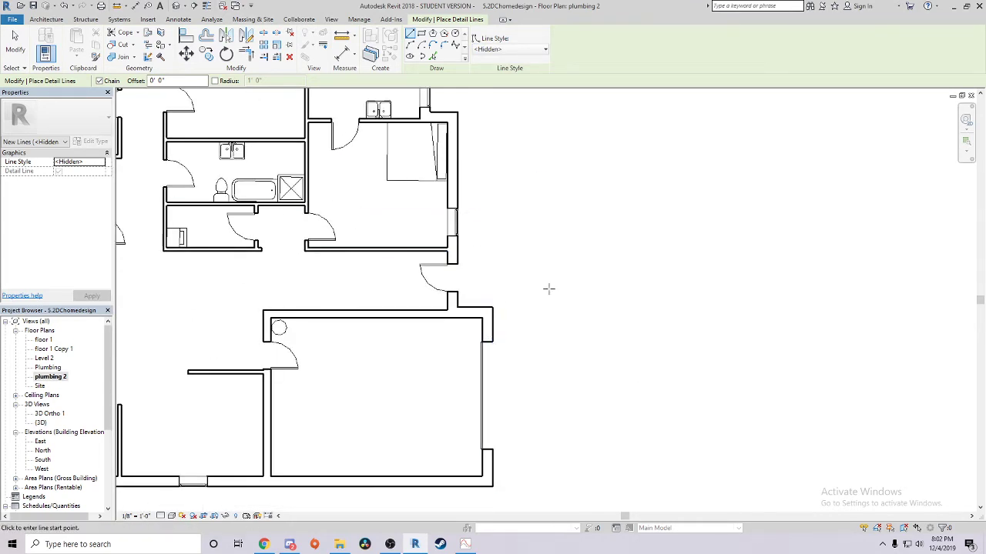
{"action": "middle_click_drag", "start_coordinate": [506, 188], "coordinate": [475, 319]}
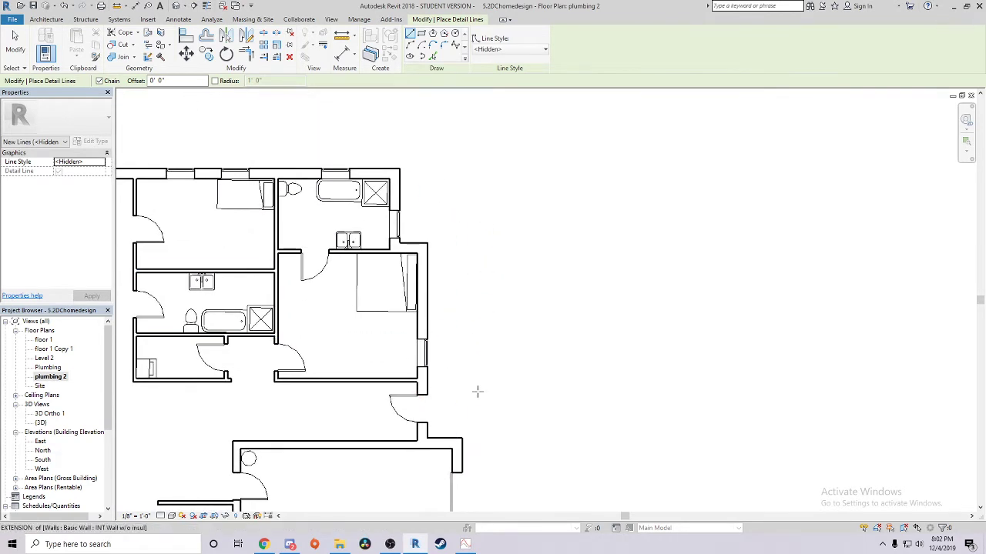
{"action": "middle_click_drag", "start_coordinate": [493, 422], "coordinate": [508, 296]}
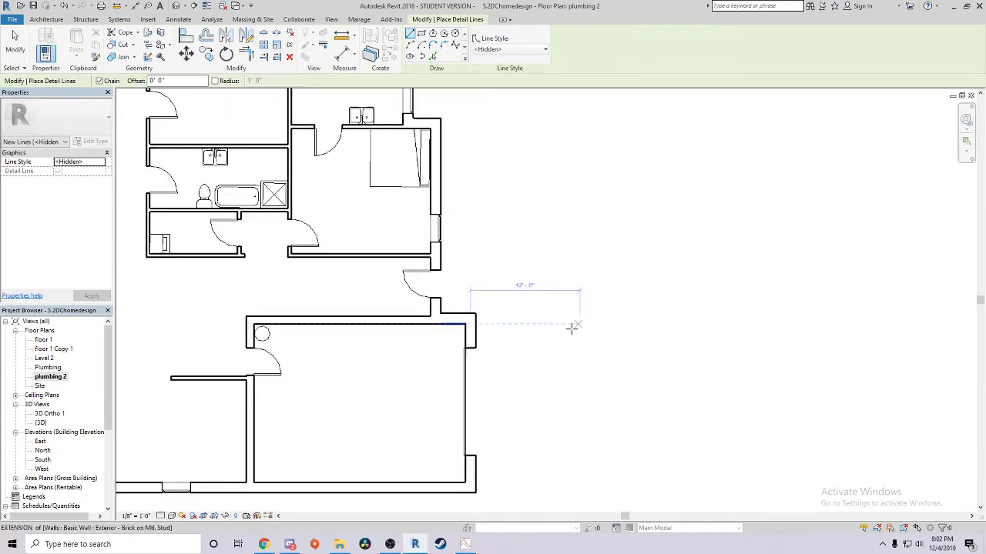
{"action": "scroll", "coordinate": [568, 323], "scroll_direction": "up", "scroll_amount": 4}
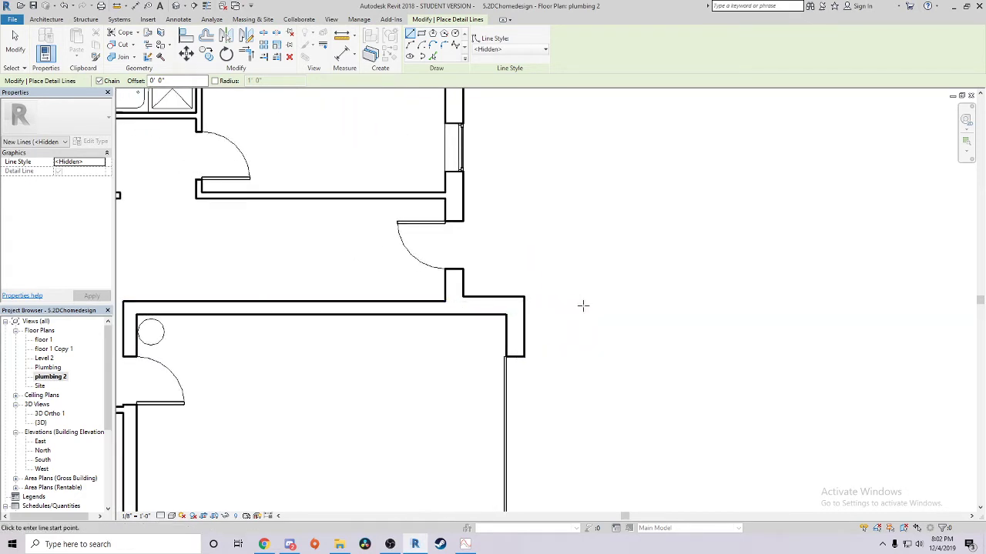
{"action": "scroll", "coordinate": [583, 307], "scroll_direction": "up", "scroll_amount": 2}
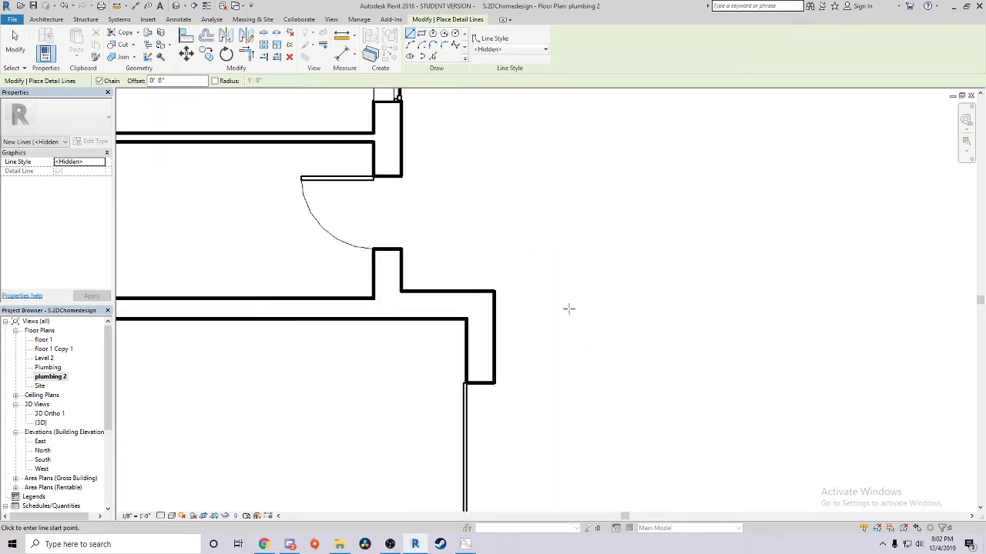
{"action": "middle_click_drag", "start_coordinate": [258, 307], "coordinate": [575, 297]}
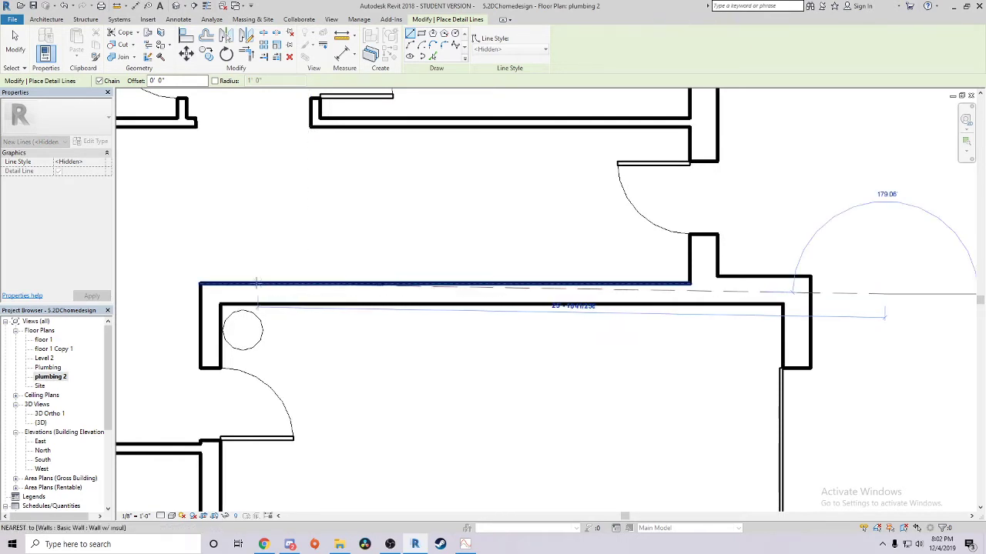
{"action": "left_click", "coordinate": [241, 293]}
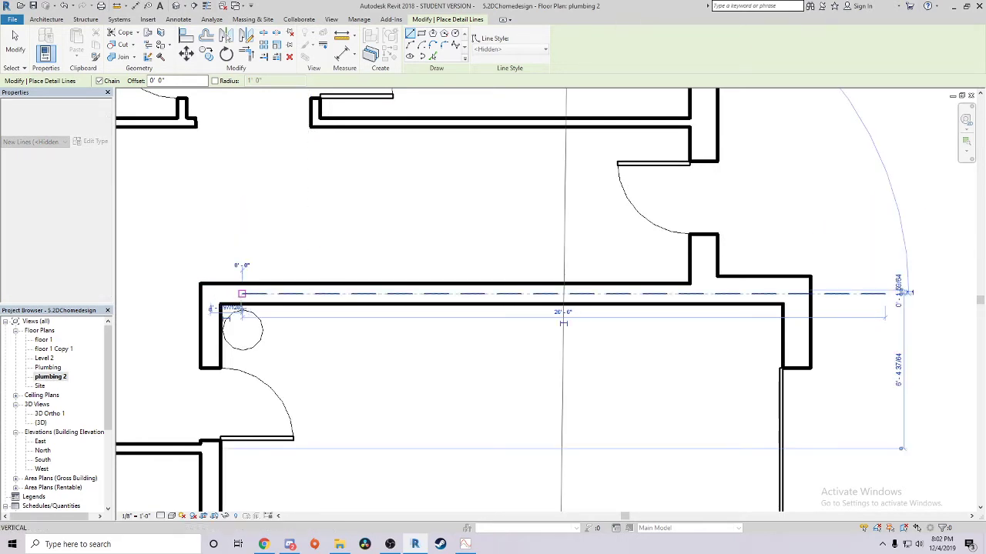
{"action": "right_click", "coordinate": [217, 244]}
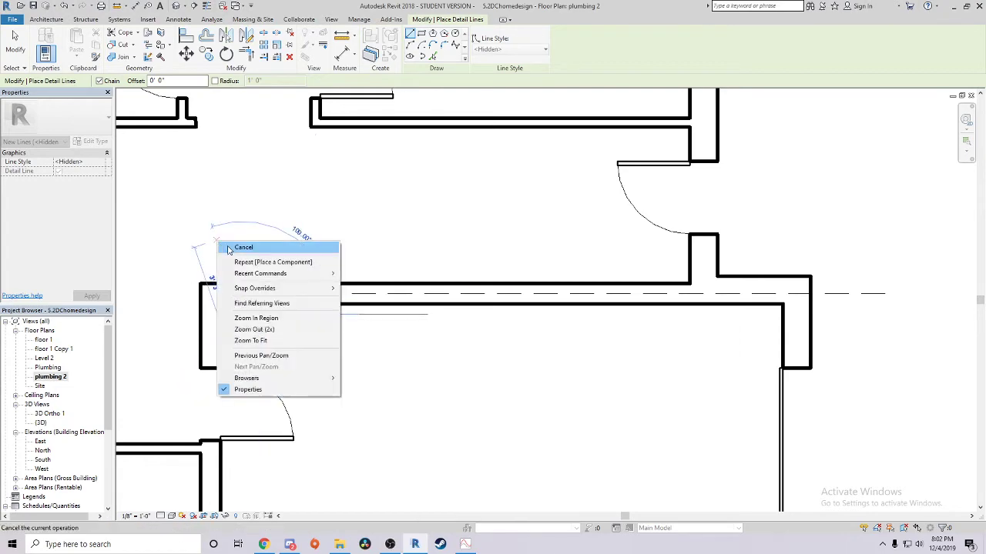
{"action": "left_click", "coordinate": [278, 249]}
Draw a branch from the main hidden line about 12'-1" up past the bedroom door, then along the bathroom wall to the bathtub
{"action": "scroll", "coordinate": [341, 244], "scroll_direction": "down", "scroll_amount": 2}
{"action": "scroll", "coordinate": [475, 363], "scroll_direction": "down", "scroll_amount": 3}
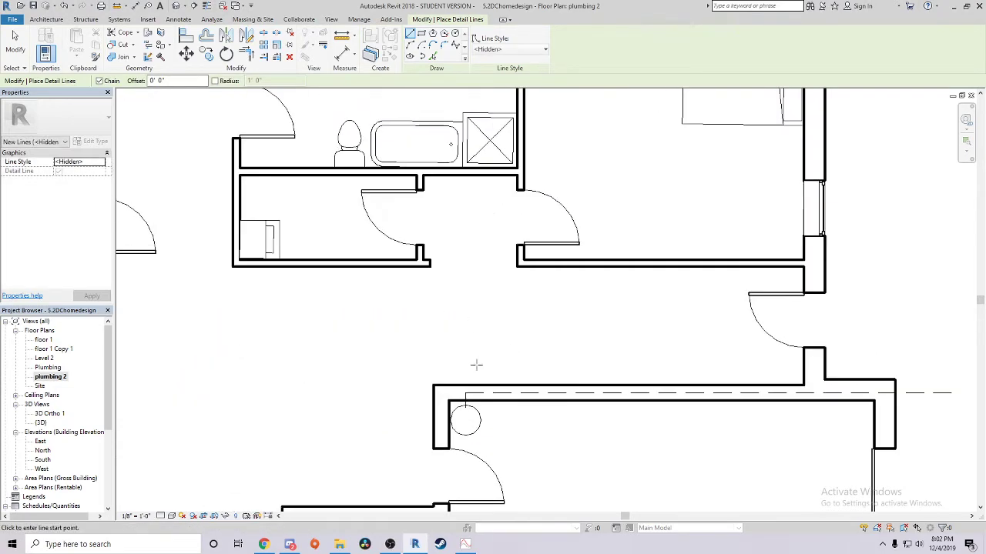
{"action": "middle_click_drag", "start_coordinate": [326, 264], "coordinate": [413, 331]}
{"action": "scroll", "coordinate": [413, 331], "scroll_direction": "up", "scroll_amount": 4}
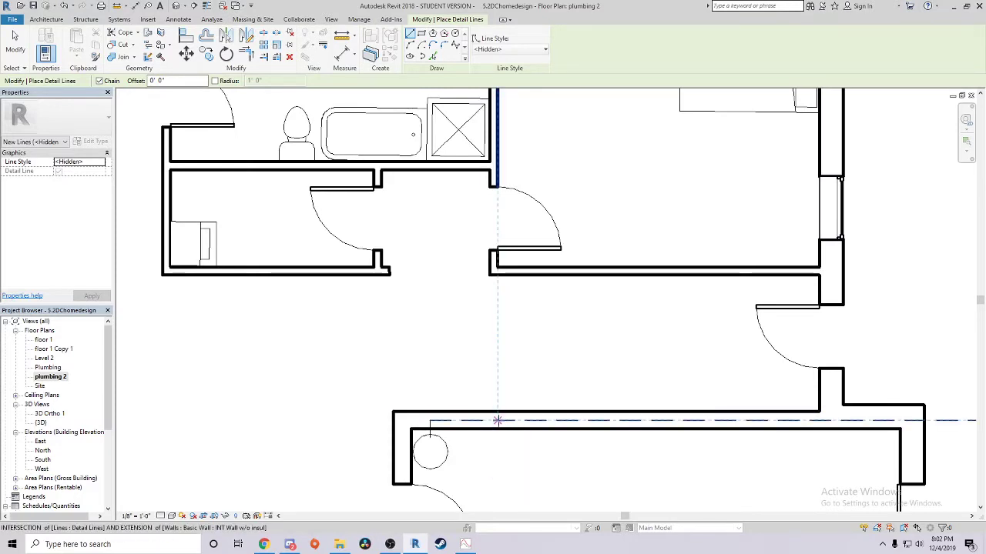
{"action": "left_click", "coordinate": [496, 420]}
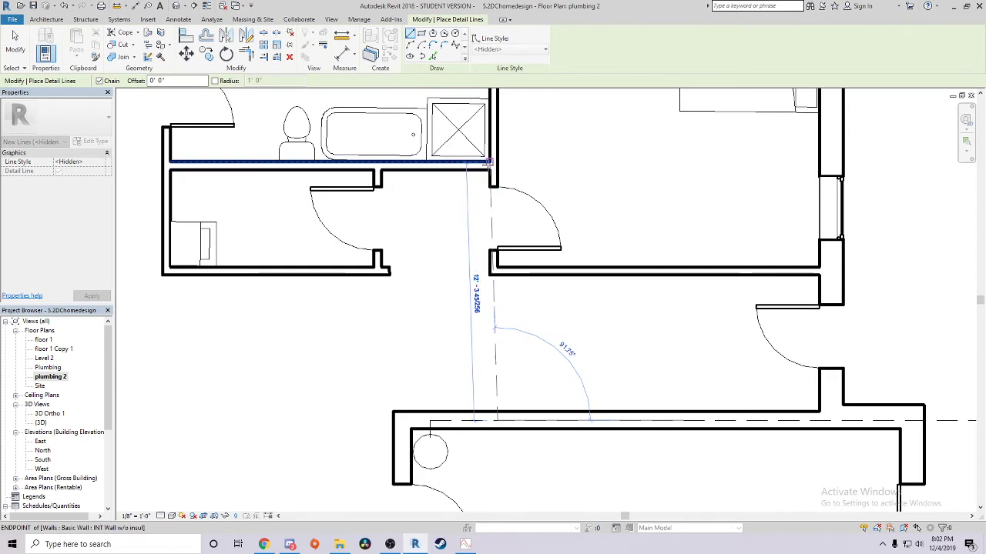
{"action": "left_click", "coordinate": [491, 185]}
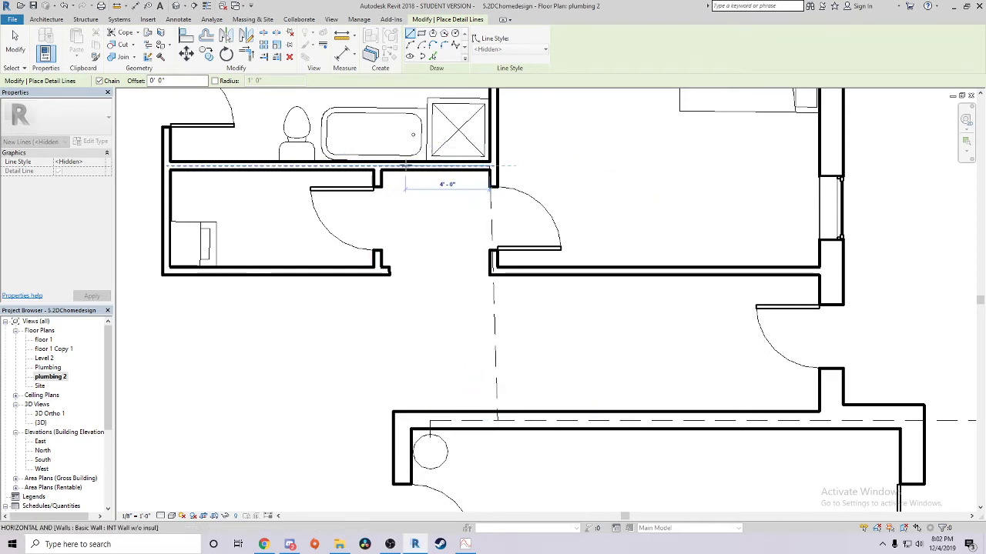
{"action": "left_click", "coordinate": [420, 164]}
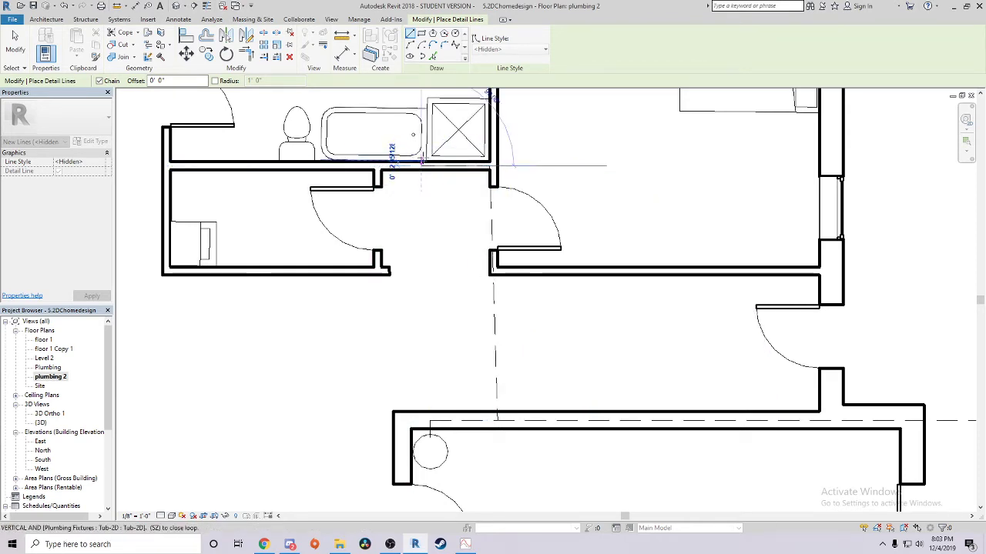
{"action": "right_click", "coordinate": [421, 227]}
{"action": "left_click", "coordinate": [435, 236]}
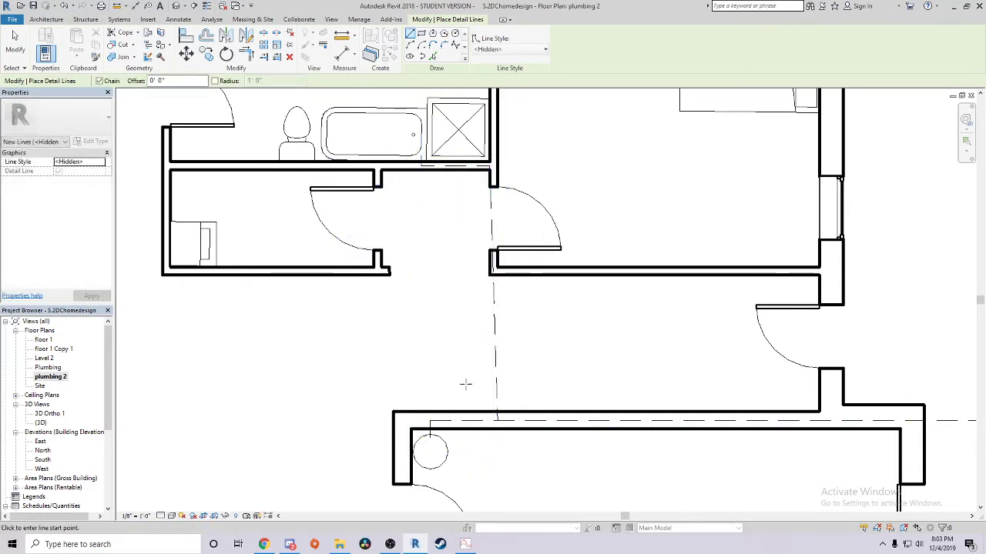
{"action": "scroll", "coordinate": [459, 359], "scroll_direction": "up", "scroll_amount": 1}
{"action": "middle_click_drag", "start_coordinate": [556, 358], "coordinate": [425, 328]}
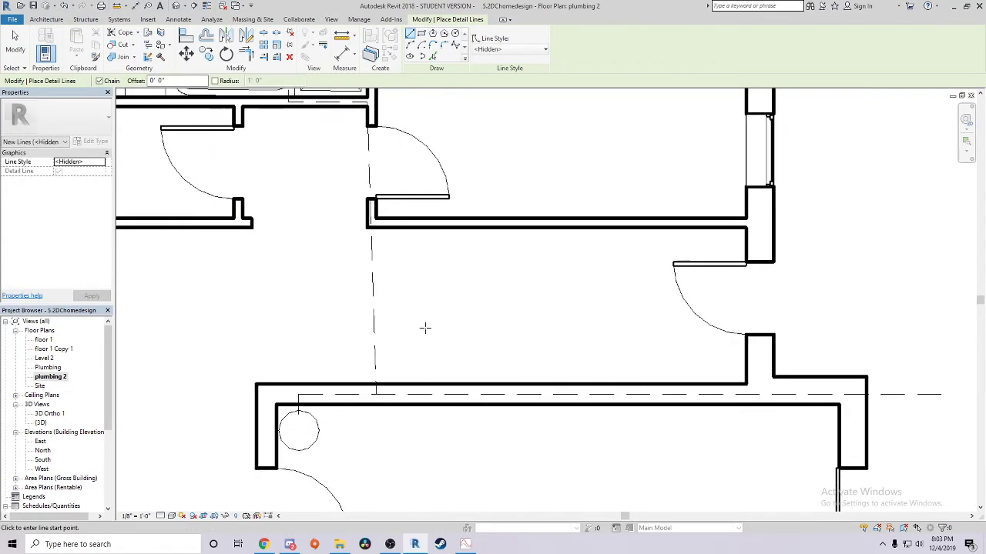
{"action": "scroll", "coordinate": [454, 311], "scroll_direction": "down", "scroll_amount": 1}
{"action": "scroll", "coordinate": [447, 309], "scroll_direction": "up", "scroll_amount": 1}
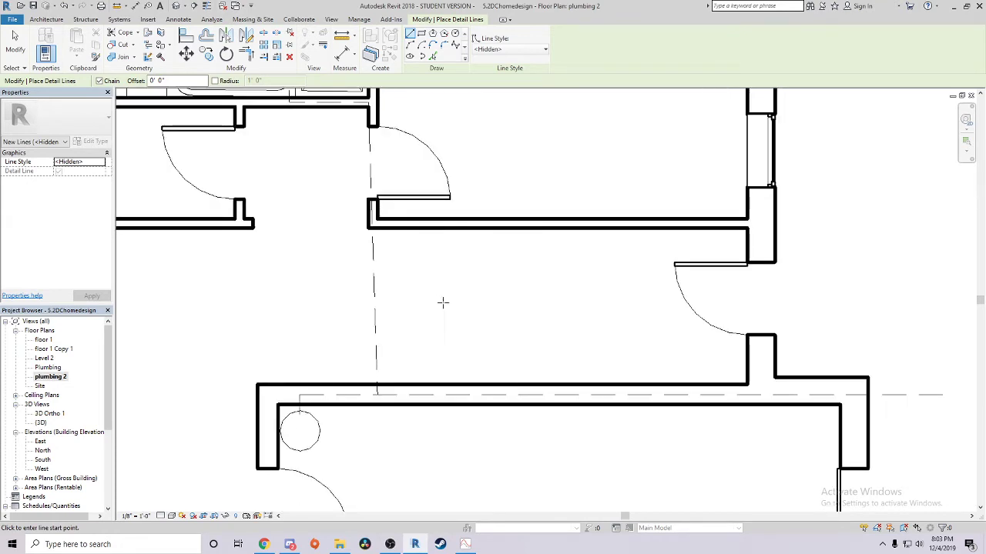
{"action": "right_click", "coordinate": [446, 315]}
{"action": "left_click", "coordinate": [465, 323]}
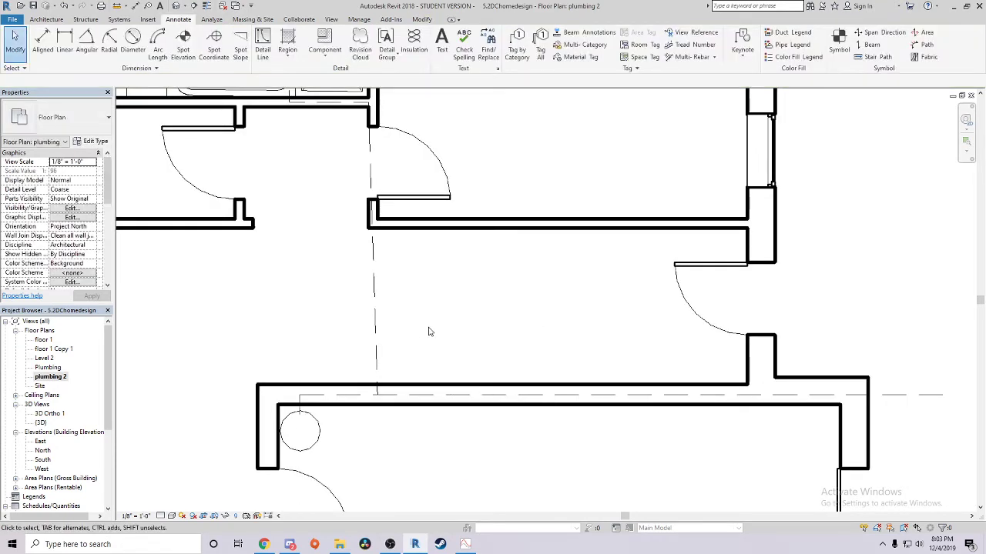
Select the three hidden detail lines that form the branch to the bathtub
{"action": "left_click", "coordinate": [374, 286]}
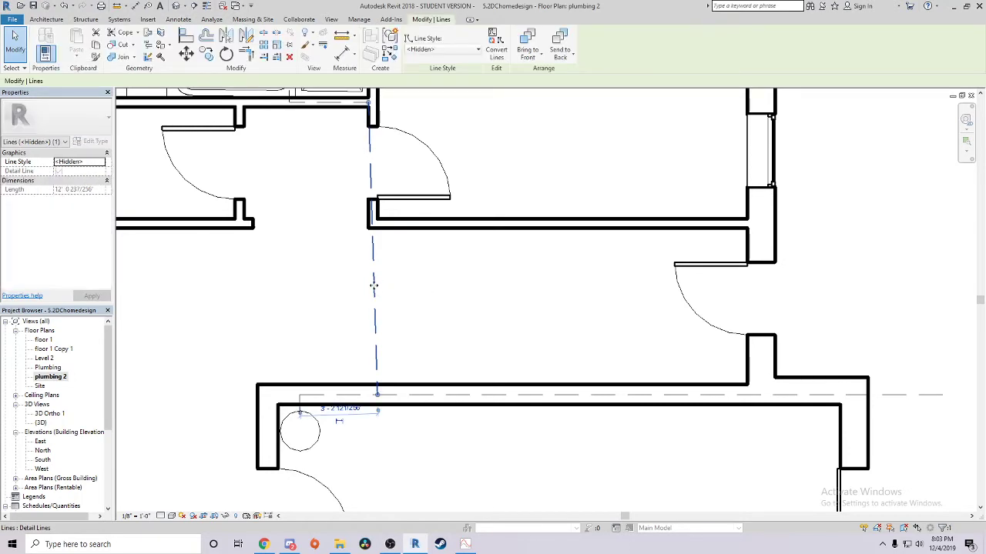
{"action": "middle_click_drag", "start_coordinate": [332, 220], "coordinate": [425, 347]}
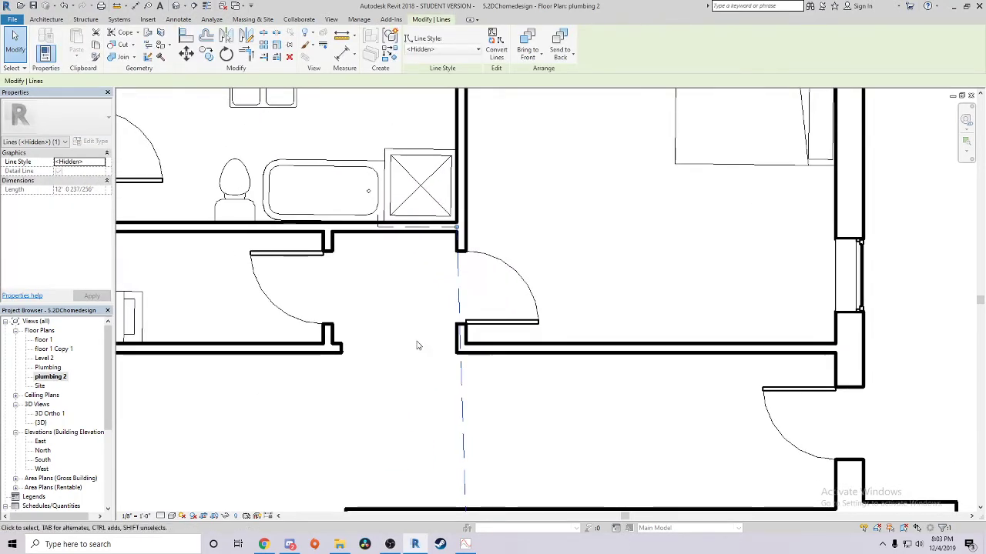
{"action": "scroll", "coordinate": [451, 280], "scroll_direction": "up", "scroll_amount": 3}
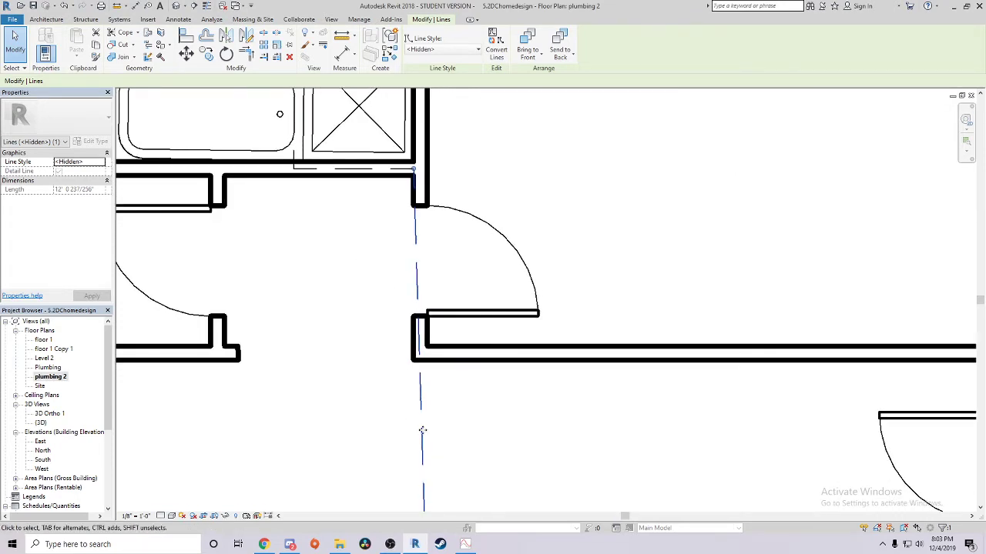
{"action": "left_click", "coordinate": [380, 169], "text": "ctrl"}
{"action": "left_click", "coordinate": [295, 168], "text": "ctrl"}
{"action": "left_click", "coordinate": [295, 159], "text": "ctrl"}
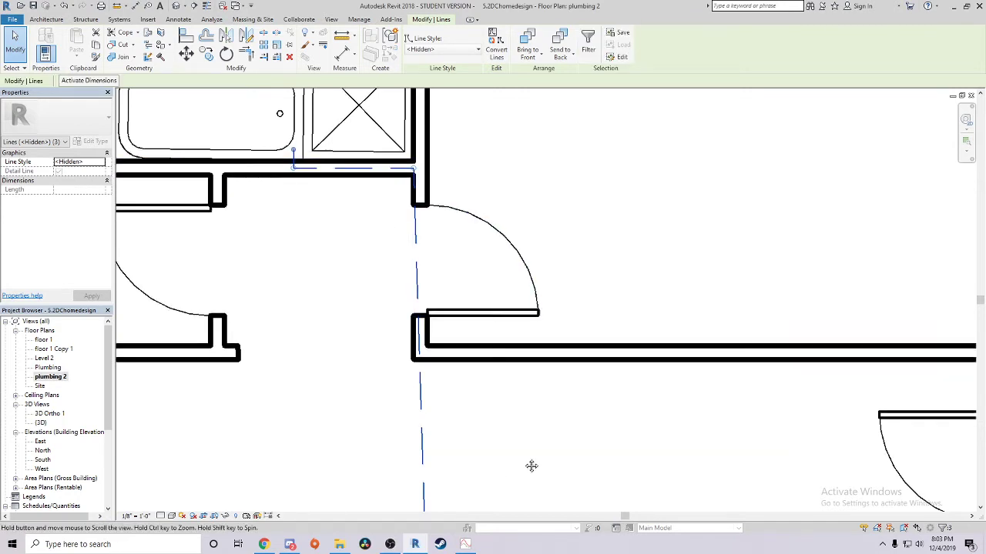
Override the selected lines' graphics by element in this view, with projection line weight 2
{"action": "middle_click_drag", "start_coordinate": [530, 464], "coordinate": [482, 352]}
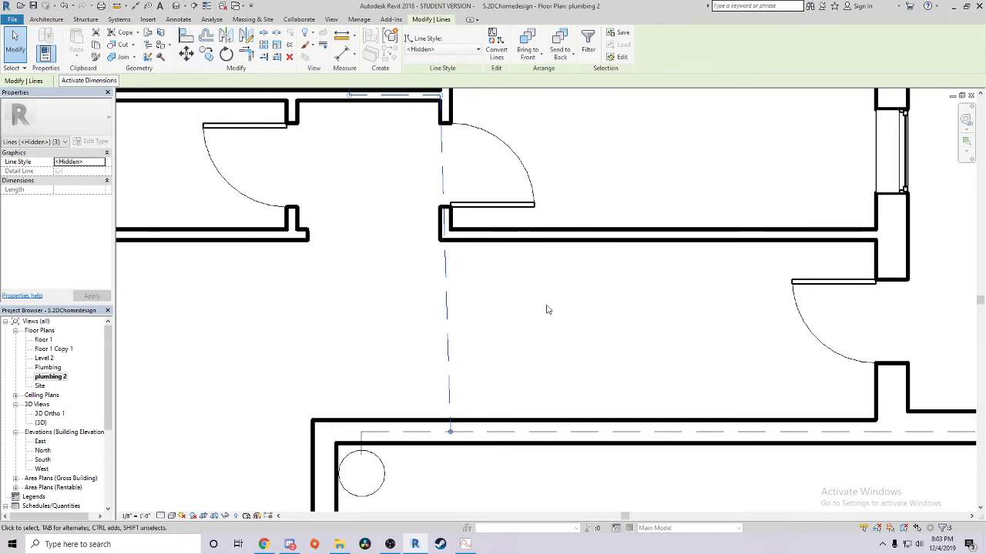
{"action": "middle_click_drag", "start_coordinate": [546, 308], "coordinate": [532, 330]}
{"action": "right_click", "coordinate": [431, 321]}
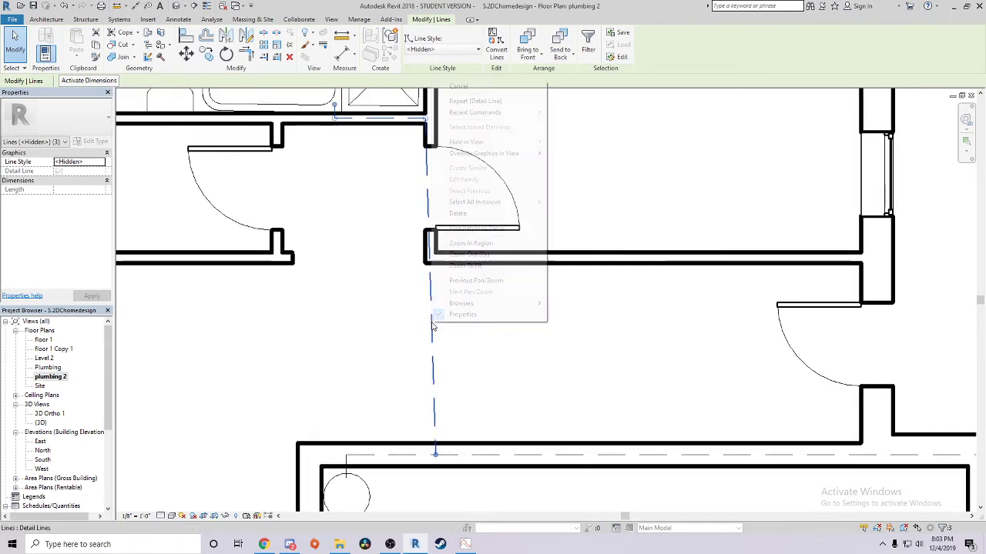
{"action": "mouse_move", "coordinate": [480, 155]}
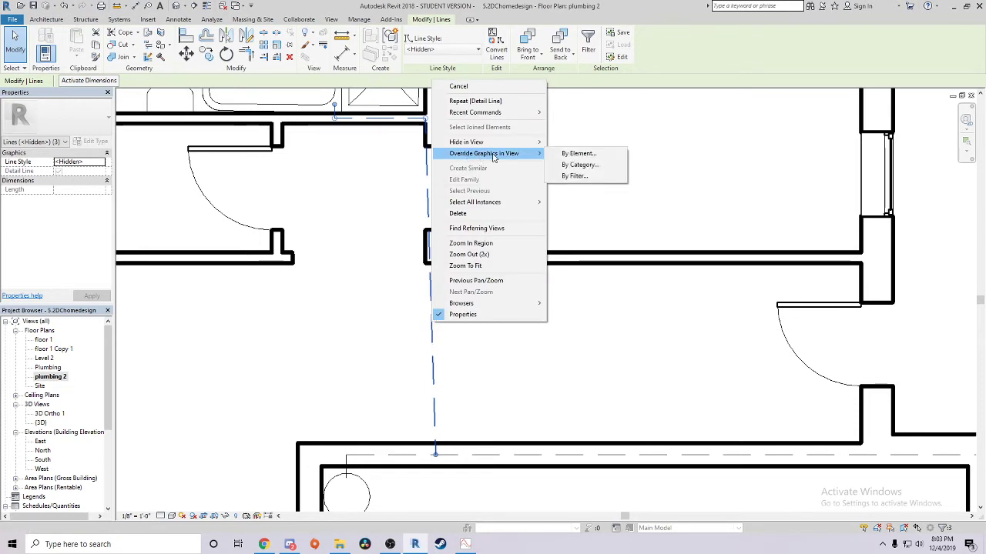
{"action": "left_click", "coordinate": [575, 155]}
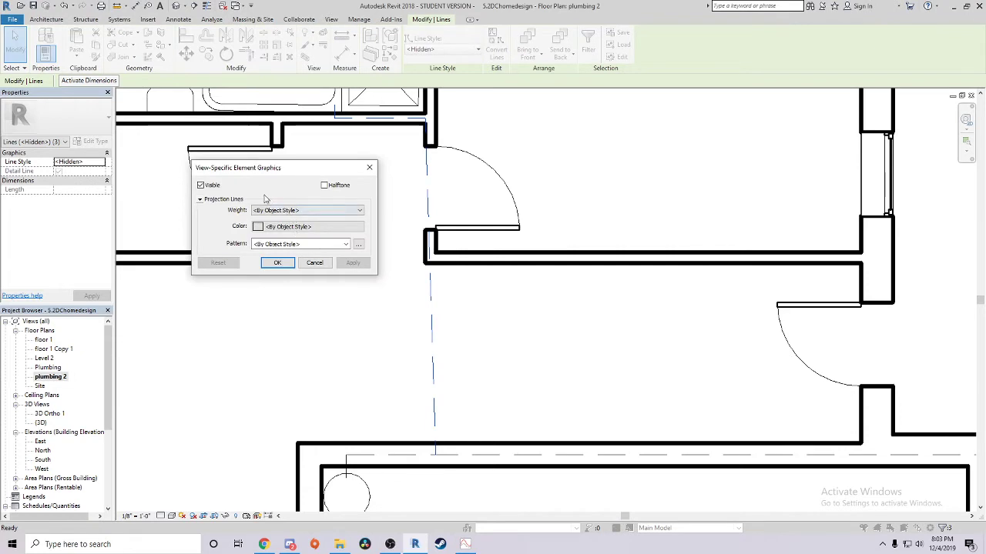
{"action": "left_click_drag", "start_coordinate": [245, 163], "coordinate": [445, 175]}
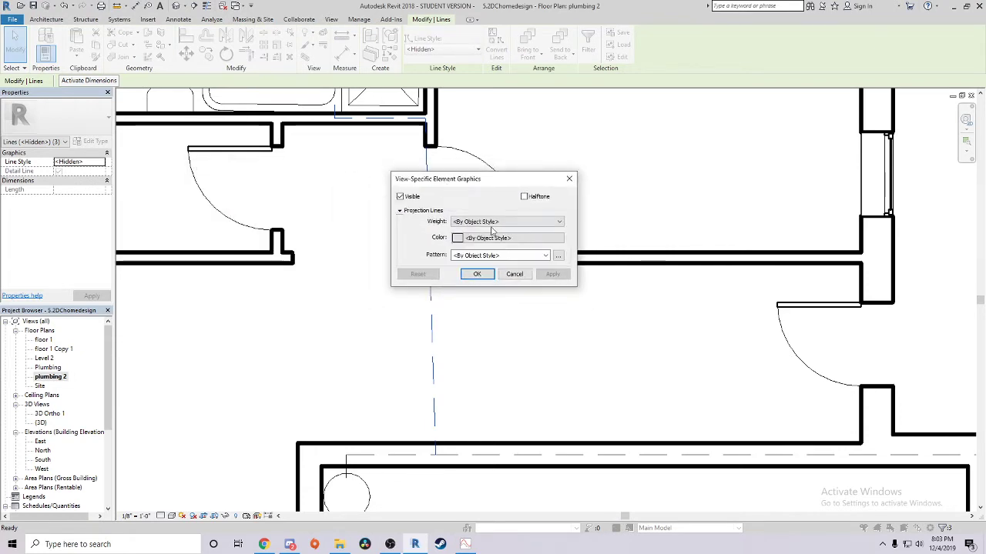
{"action": "left_click", "coordinate": [464, 222]}
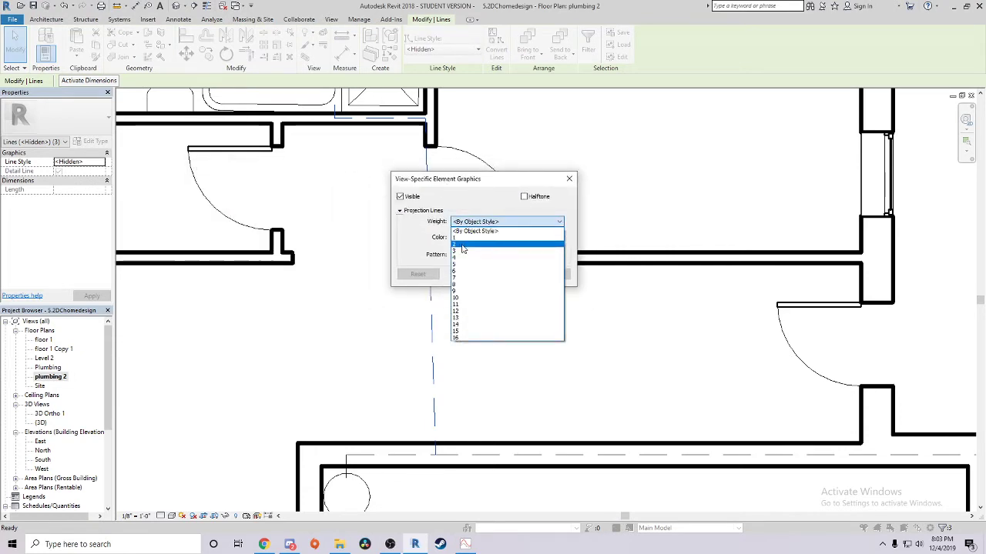
{"action": "left_click", "coordinate": [462, 245]}
{"action": "left_click_drag", "start_coordinate": [451, 183], "coordinate": [606, 164]}
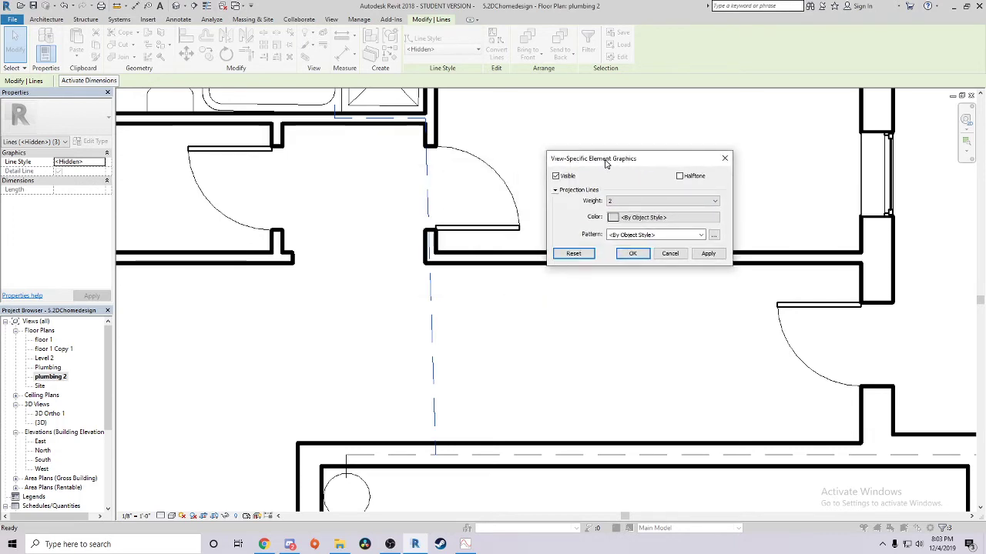
{"action": "left_click", "coordinate": [708, 255]}
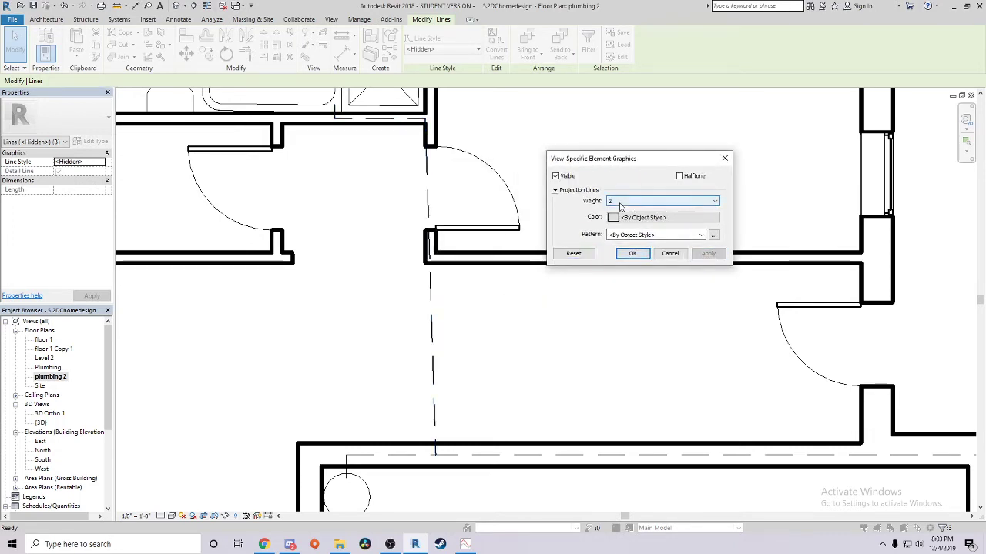
Set the selected branch lines' projection line weight override to 3 and apply it
{"action": "left_click", "coordinate": [662, 201]}
{"action": "left_click", "coordinate": [626, 234]}
{"action": "left_click", "coordinate": [707, 254]}
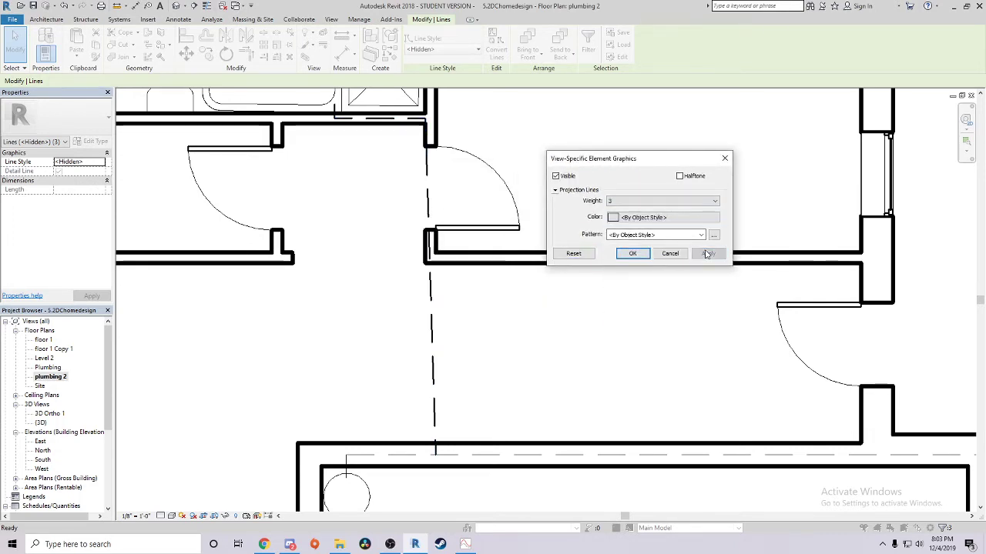
Override the three branch lines' projection line color with basic Blue and apply it
{"action": "left_click", "coordinate": [639, 221]}
{"action": "left_click", "coordinate": [587, 173]}
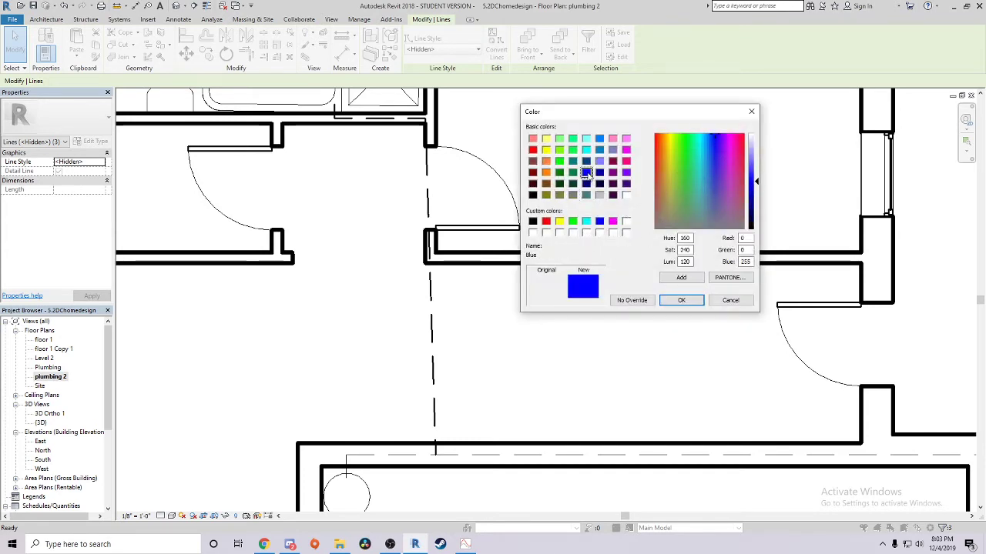
{"action": "left_click", "coordinate": [681, 301]}
{"action": "left_click", "coordinate": [709, 254]}
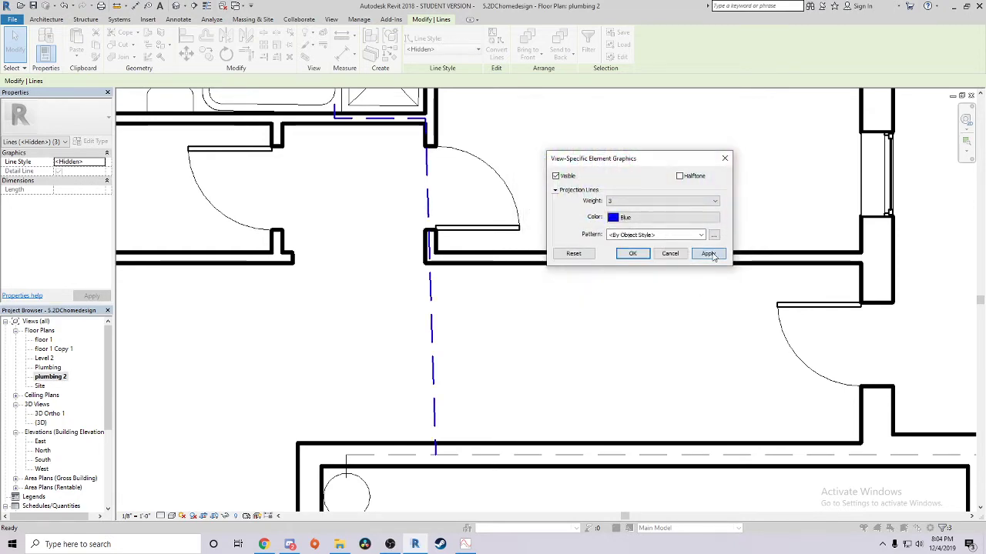
{"action": "left_click", "coordinate": [633, 254]}
{"action": "scroll", "coordinate": [482, 295], "scroll_direction": "up", "scroll_amount": 2}
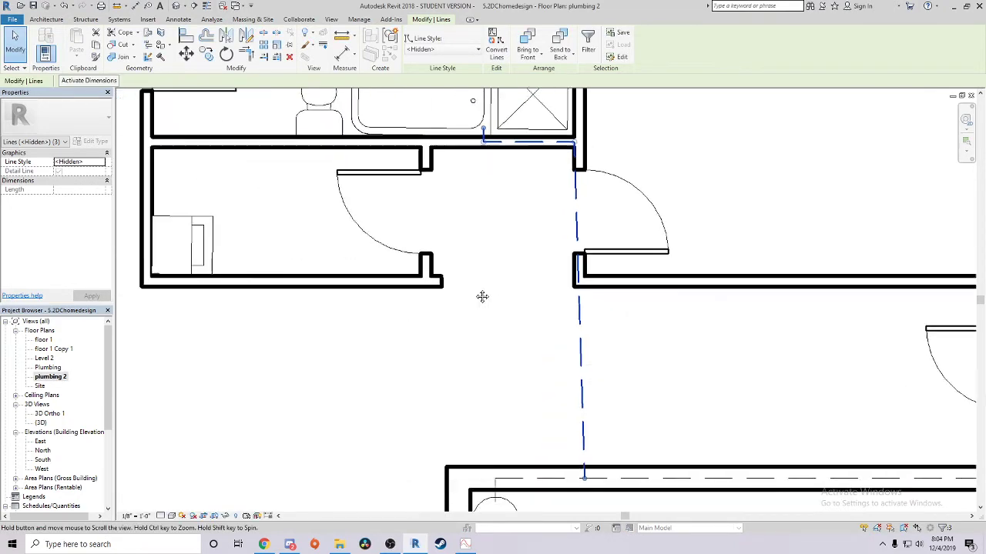
{"action": "middle_click_drag", "start_coordinate": [574, 214], "coordinate": [476, 257]}
{"action": "scroll", "coordinate": [501, 429], "scroll_direction": "down", "scroll_amount": 1}
{"action": "middle_click_drag", "start_coordinate": [521, 430], "coordinate": [535, 301]}
{"action": "mouse_move", "coordinate": [447, 328]}
{"action": "middle_mouse_down"}
{"action": "mouse_move", "coordinate": [440, 200]}
{"action": "mouse_move", "coordinate": [462, 330]}
{"action": "middle_mouse_up"}
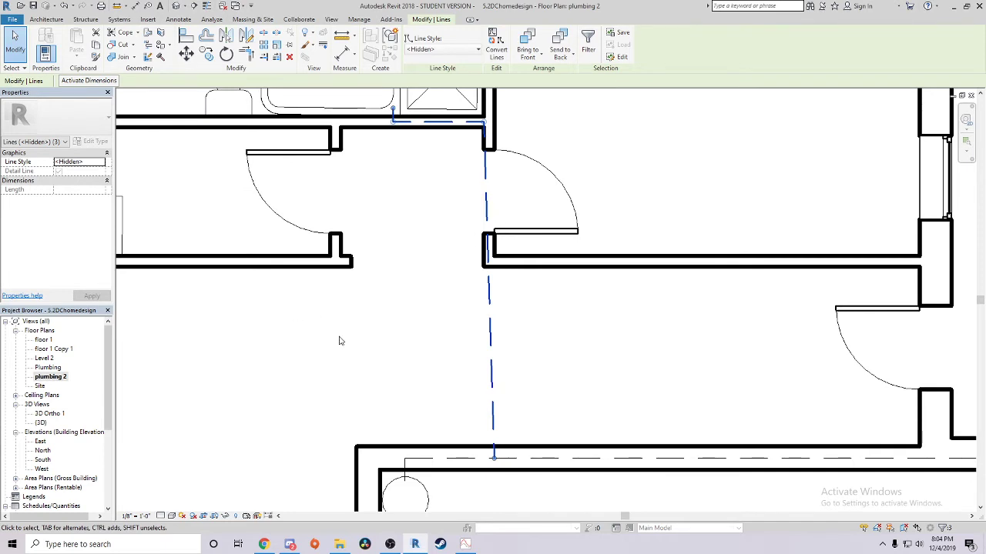
{"action": "middle_click_drag", "start_coordinate": [373, 373], "coordinate": [423, 130]}
{"action": "middle_click_drag", "start_coordinate": [481, 114], "coordinate": [471, 148]}
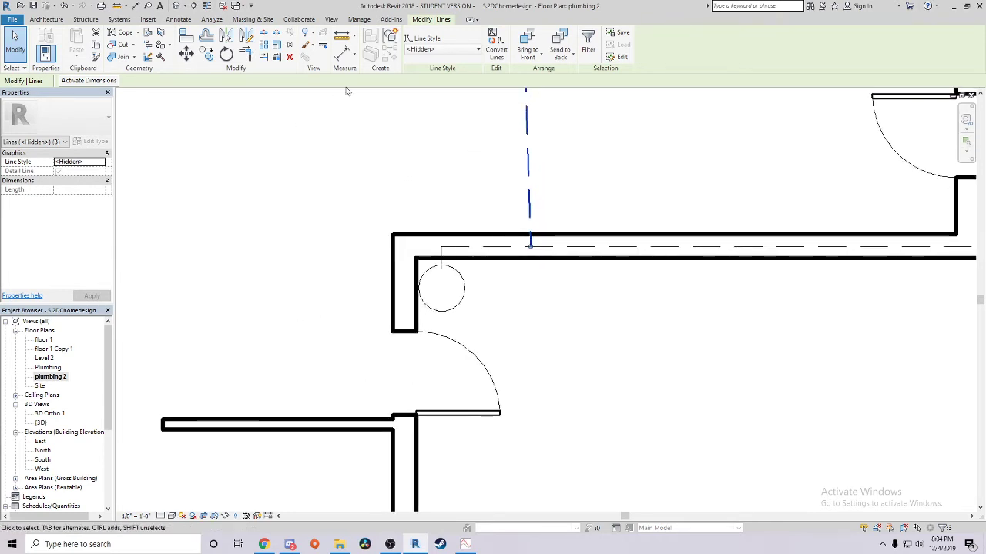
{"action": "left_click", "coordinate": [172, 22]}
{"action": "left_click", "coordinate": [265, 44]}
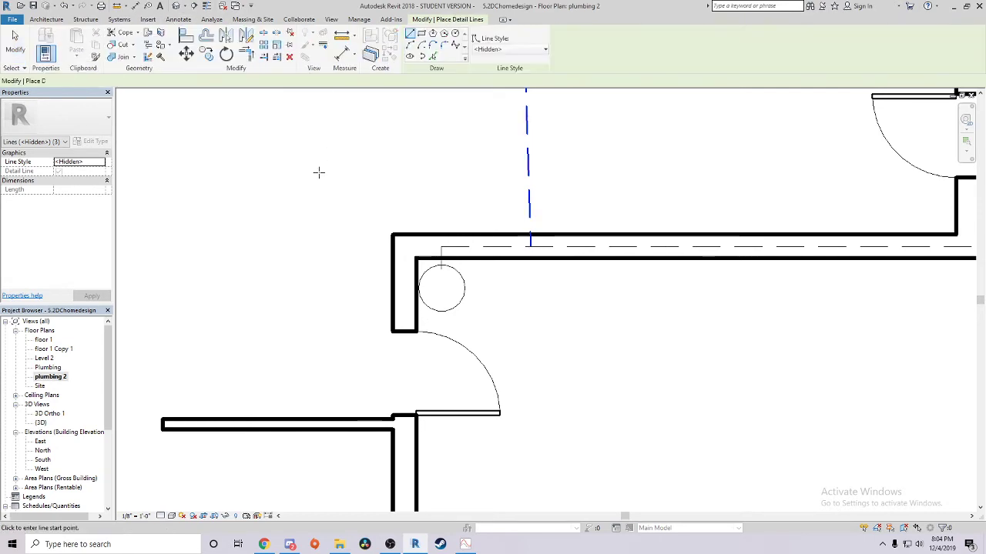
{"action": "middle_click_drag", "start_coordinate": [486, 313], "coordinate": [487, 264]}
{"action": "left_click", "coordinate": [442, 198]}
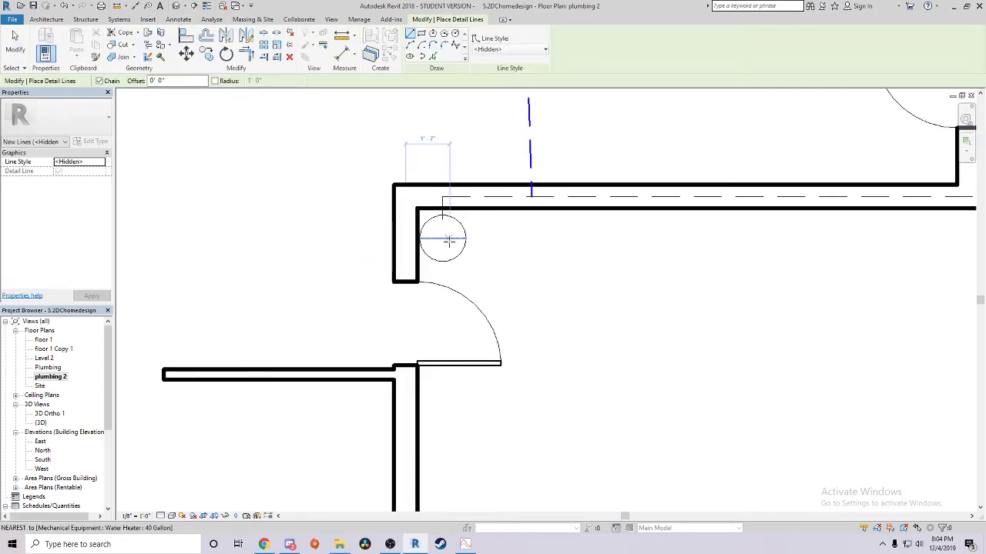
{"action": "scroll", "coordinate": [443, 271], "scroll_direction": "down", "scroll_amount": 1}
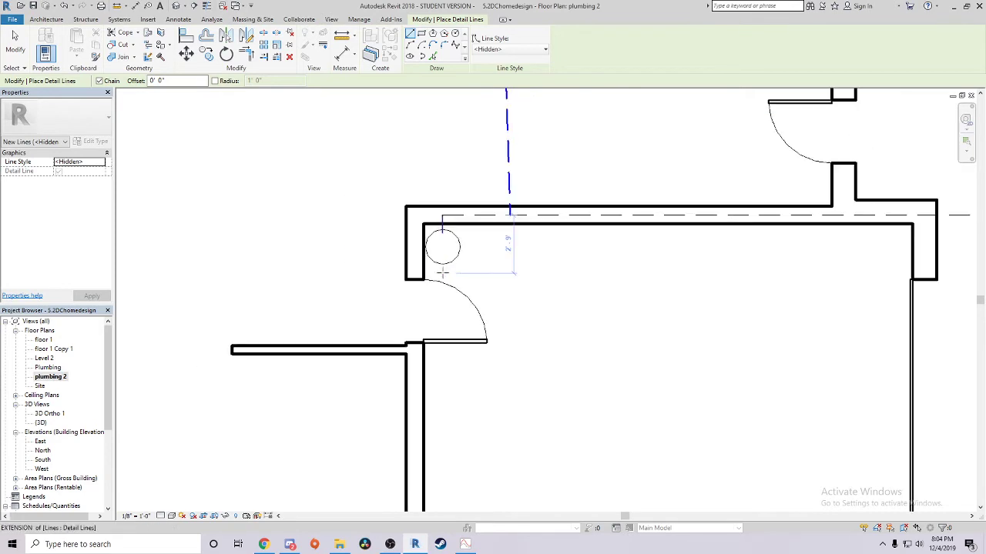
{"action": "middle_click_drag", "start_coordinate": [425, 253], "coordinate": [495, 300]}
{"action": "scroll", "coordinate": [514, 295], "scroll_direction": "down", "scroll_amount": 1}
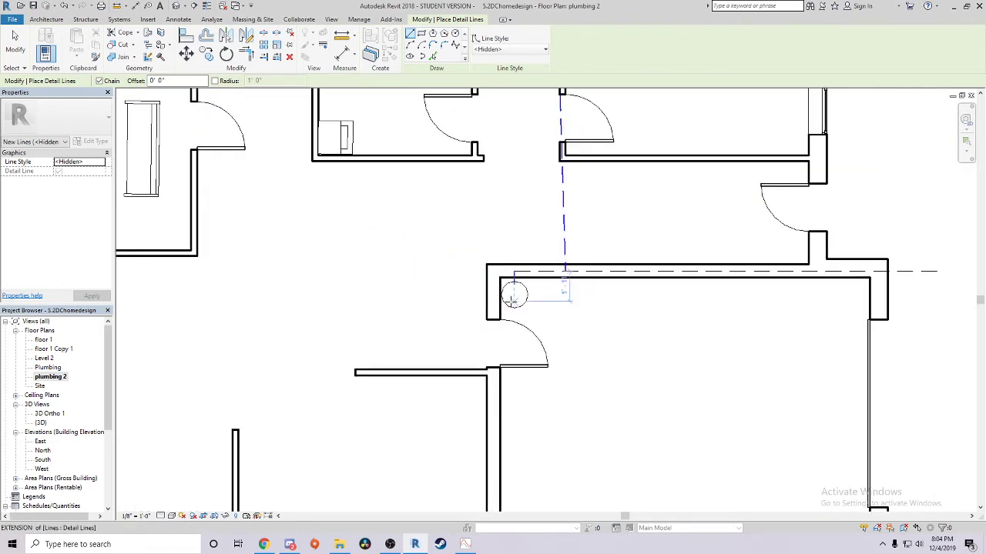
{"action": "middle_click_drag", "start_coordinate": [480, 300], "coordinate": [524, 227]}
{"action": "scroll", "coordinate": [560, 359], "scroll_direction": "down", "scroll_amount": 1}
{"action": "middle_click_drag", "start_coordinate": [446, 310], "coordinate": [385, 309]}
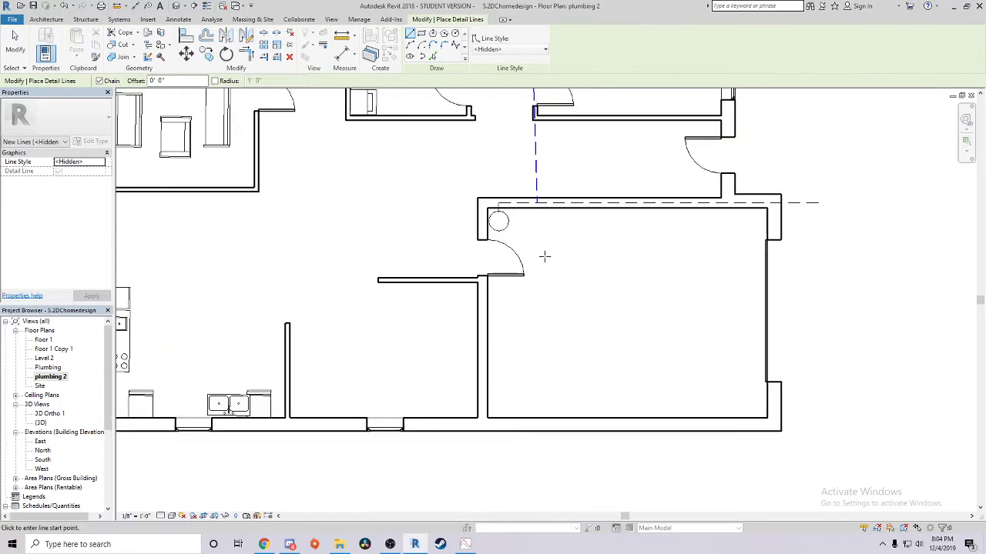
{"action": "middle_click_drag", "start_coordinate": [484, 427], "coordinate": [548, 423]}
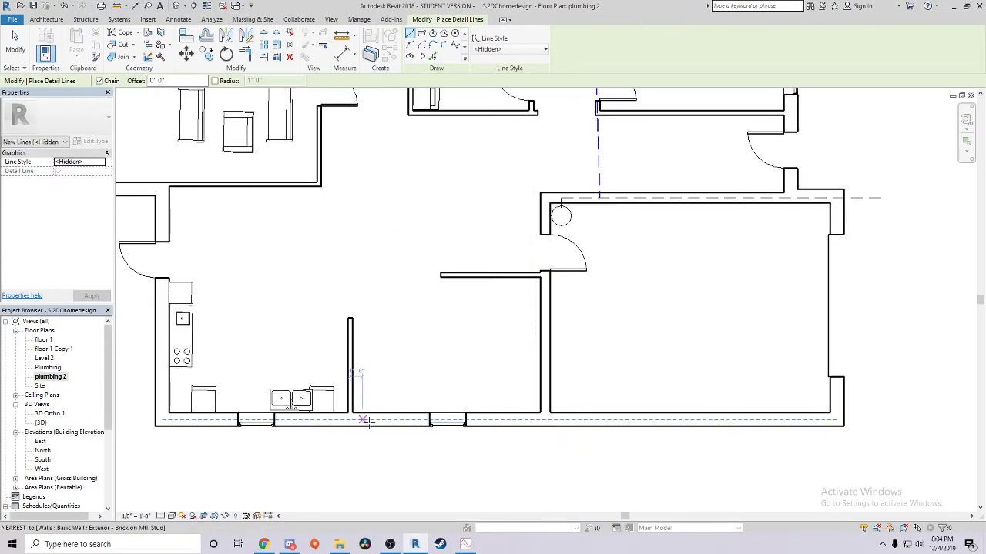
{"action": "middle_click_drag", "start_coordinate": [347, 342], "coordinate": [356, 445]}
{"action": "middle_click_drag", "start_coordinate": [469, 437], "coordinate": [447, 387]}
{"action": "middle_click_drag", "start_coordinate": [439, 233], "coordinate": [384, 335]}
{"action": "scroll", "coordinate": [557, 295], "scroll_direction": "up", "scroll_amount": 2}
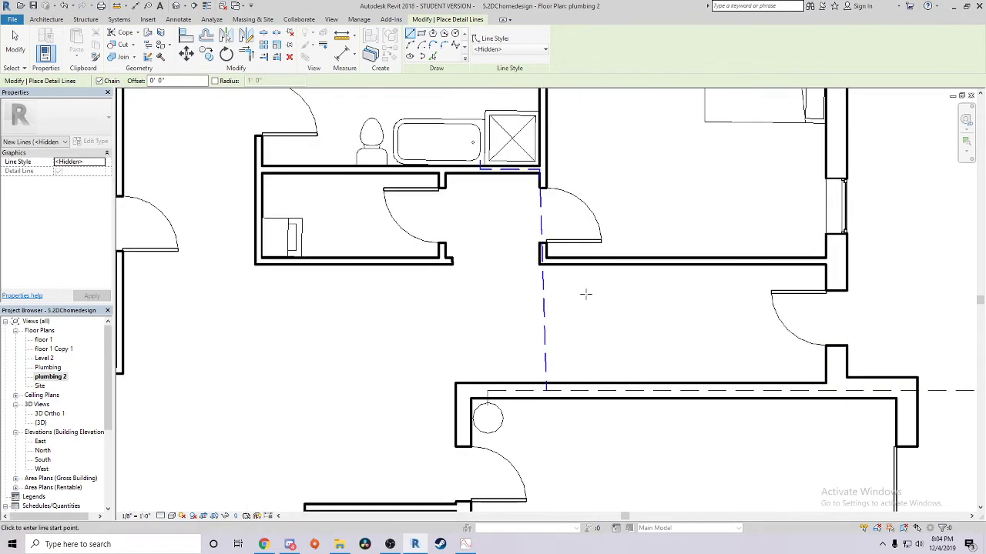
{"action": "right_click", "coordinate": [568, 304]}
{"action": "left_click", "coordinate": [590, 310]}
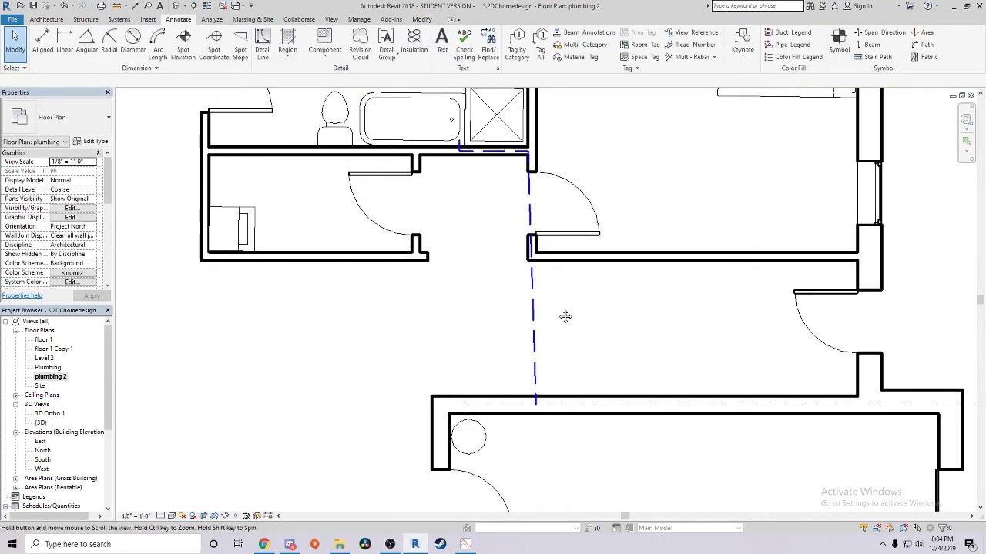
Examine the blue branch line's route from the main hidden line to the bathtub and the surrounding rooms
{"action": "scroll", "coordinate": [539, 324], "scroll_direction": "up", "scroll_amount": 1}
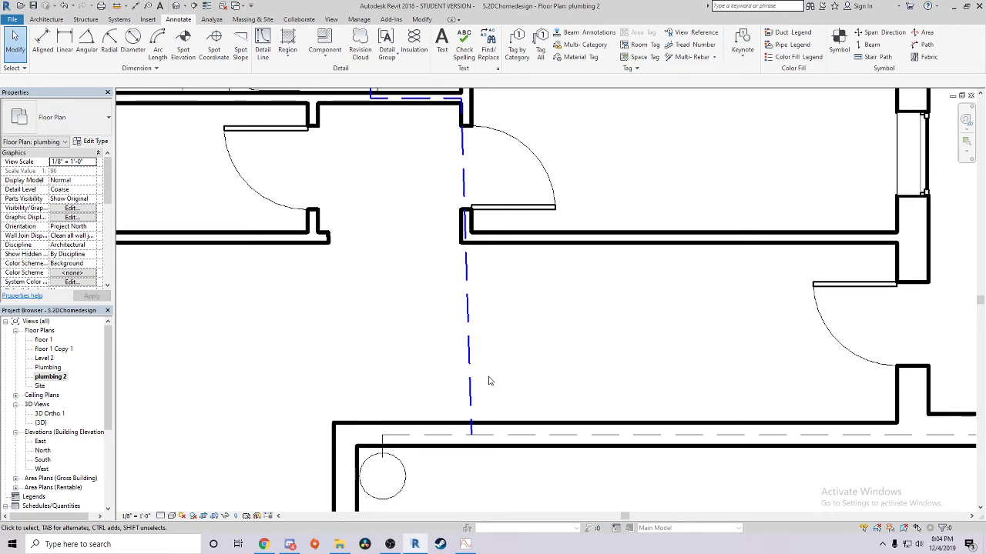
{"action": "scroll", "coordinate": [475, 312], "scroll_direction": "down", "scroll_amount": 1}
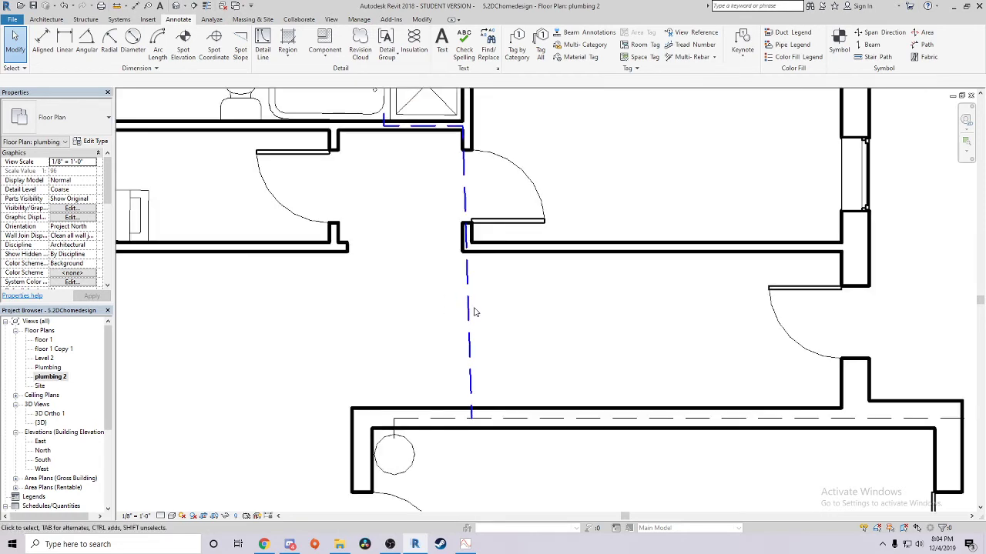
{"action": "middle_click_drag", "start_coordinate": [545, 316], "coordinate": [586, 346]}
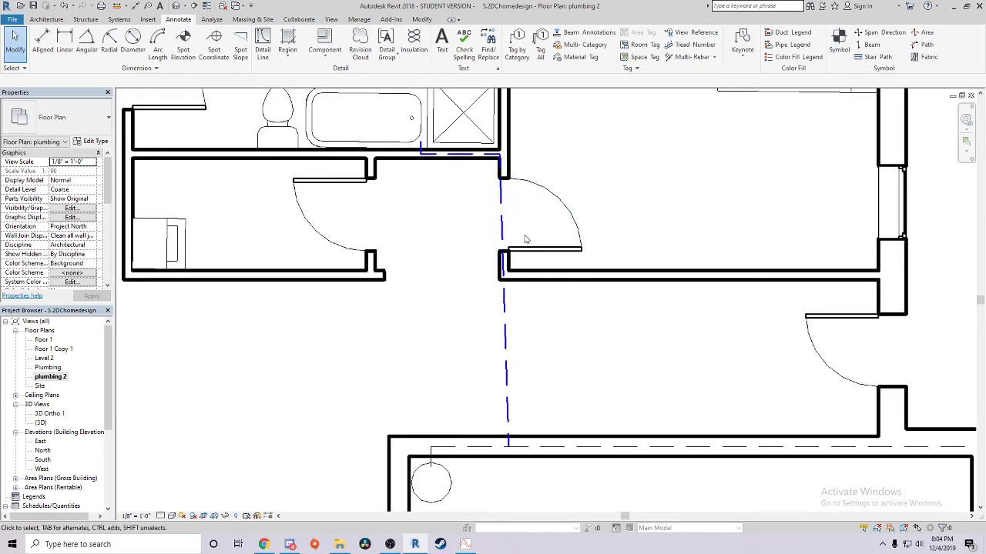
{"action": "scroll", "coordinate": [542, 358], "scroll_direction": "down", "scroll_amount": 2}
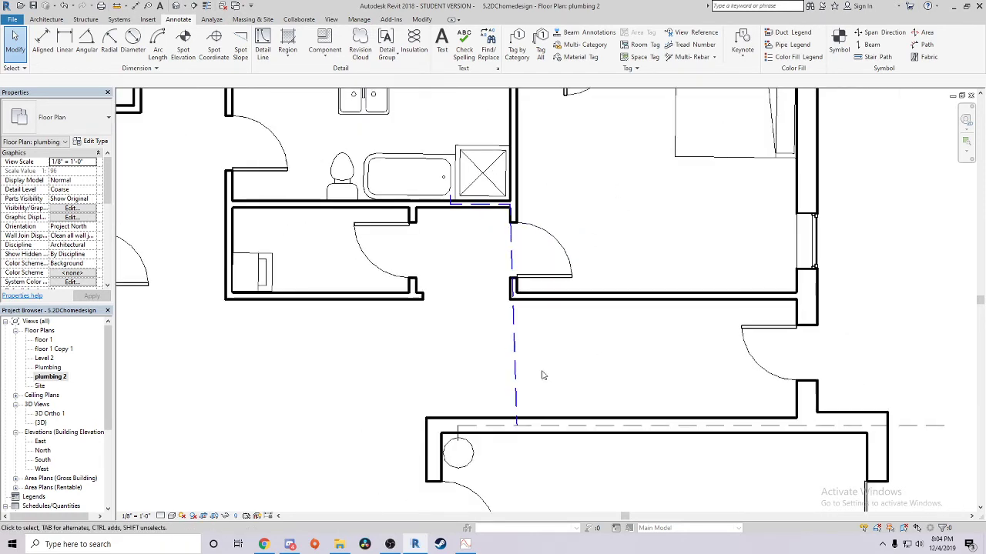
{"action": "middle_click_drag", "start_coordinate": [542, 375], "coordinate": [563, 249]}
{"action": "scroll", "coordinate": [366, 278], "scroll_direction": "down", "scroll_amount": 2}
{"action": "middle_click_drag", "start_coordinate": [334, 269], "coordinate": [497, 260]}
{"action": "middle_click_drag", "start_coordinate": [409, 255], "coordinate": [402, 381]}
{"action": "scroll", "coordinate": [453, 280], "scroll_direction": "down", "scroll_amount": 1}
{"action": "middle_click_drag", "start_coordinate": [453, 277], "coordinate": [339, 256]}
{"action": "middle_click_drag", "start_coordinate": [351, 305], "coordinate": [439, 275]}
Try to create a new sheet with the B 11 x 17 Horizontal titleblock
{"action": "scroll", "coordinate": [62, 458], "scroll_direction": "down", "scroll_amount": 5}
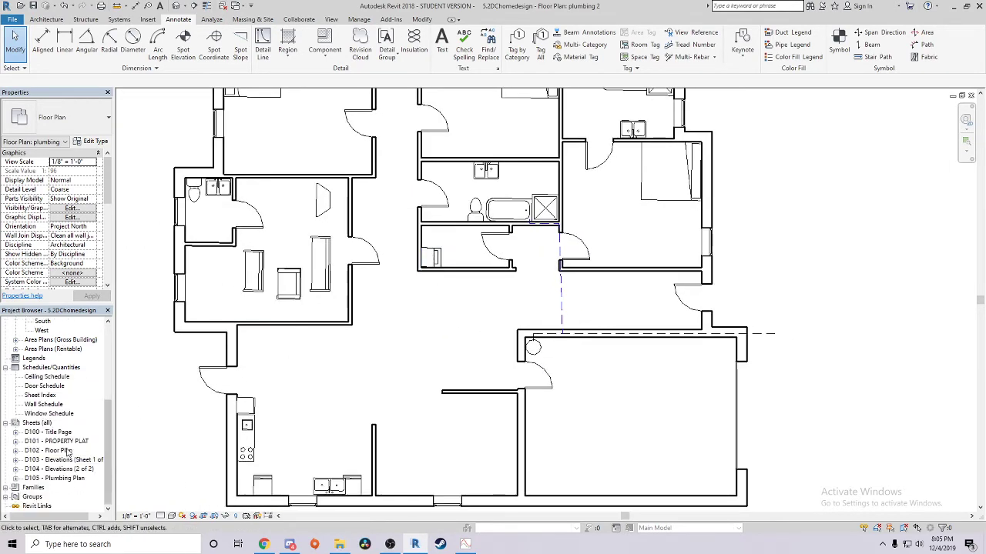
{"action": "left_click", "coordinate": [43, 479]}
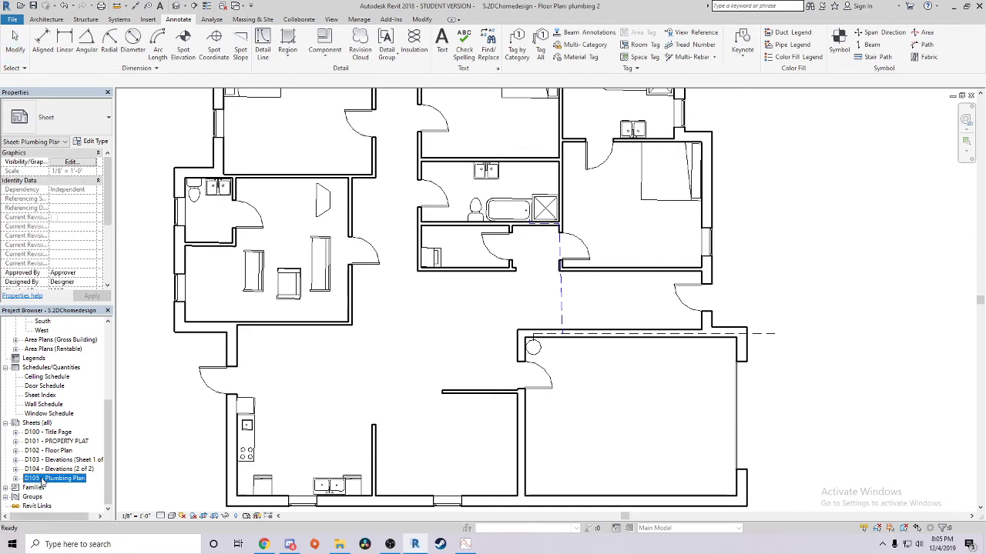
{"action": "left_click", "coordinate": [35, 424]}
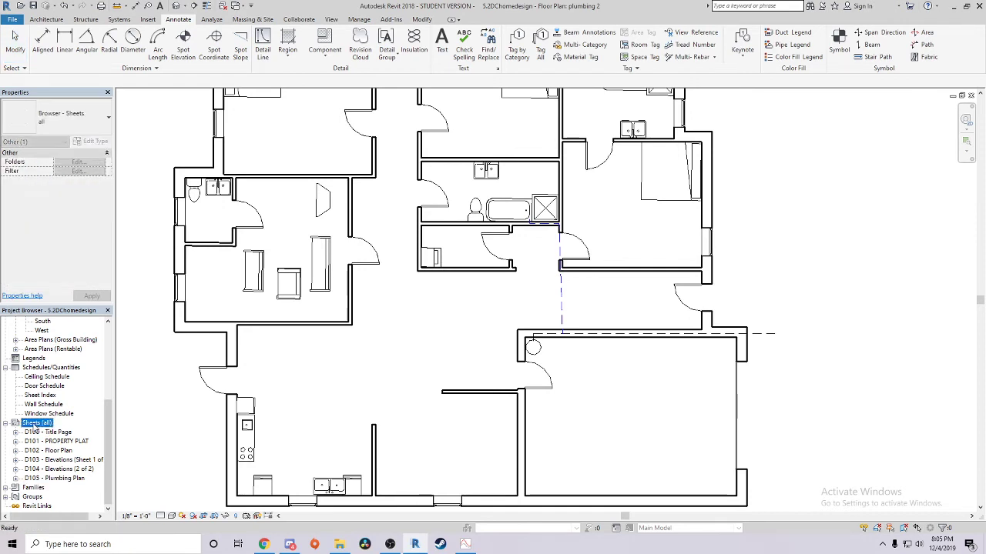
{"action": "right_click", "coordinate": [36, 425]}
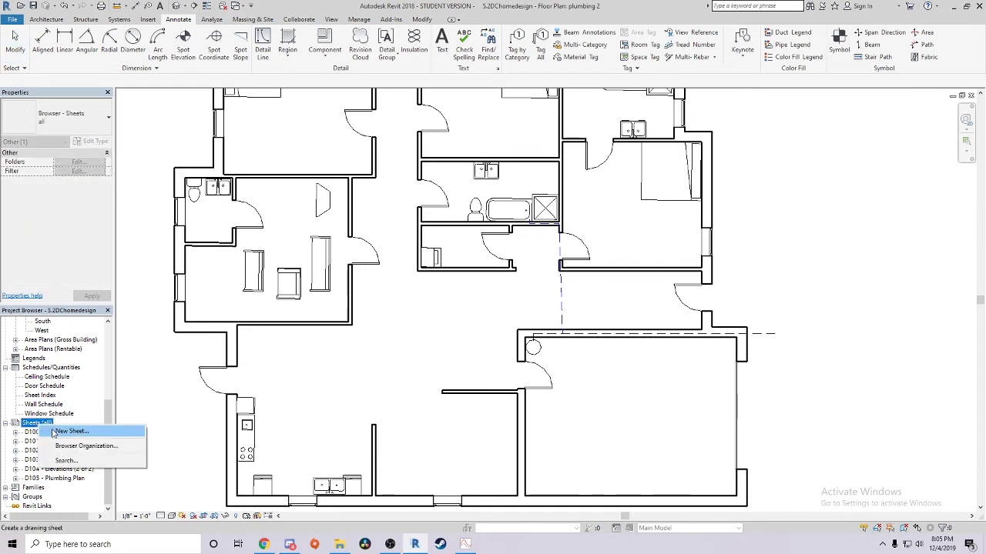
{"action": "left_click", "coordinate": [57, 433]}
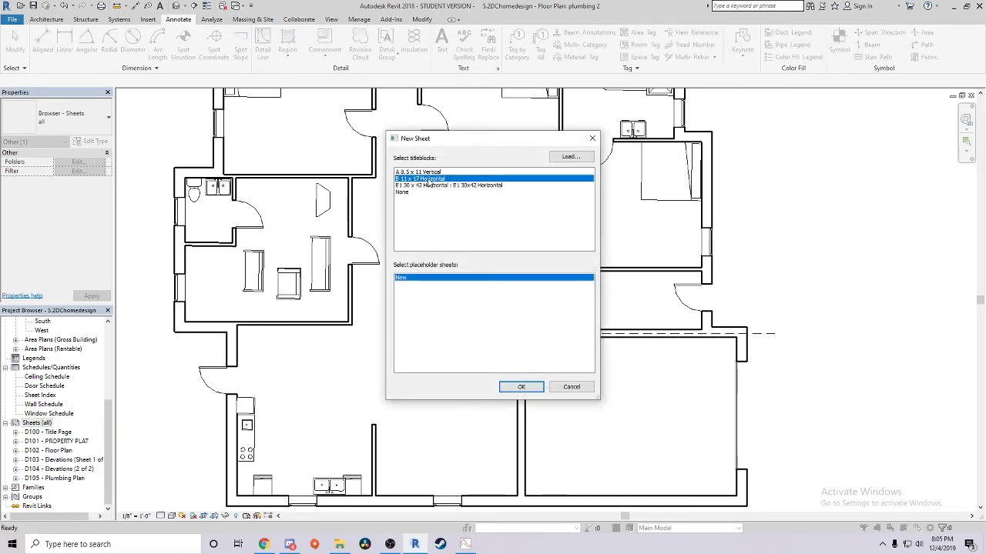
{"action": "left_click", "coordinate": [523, 385]}
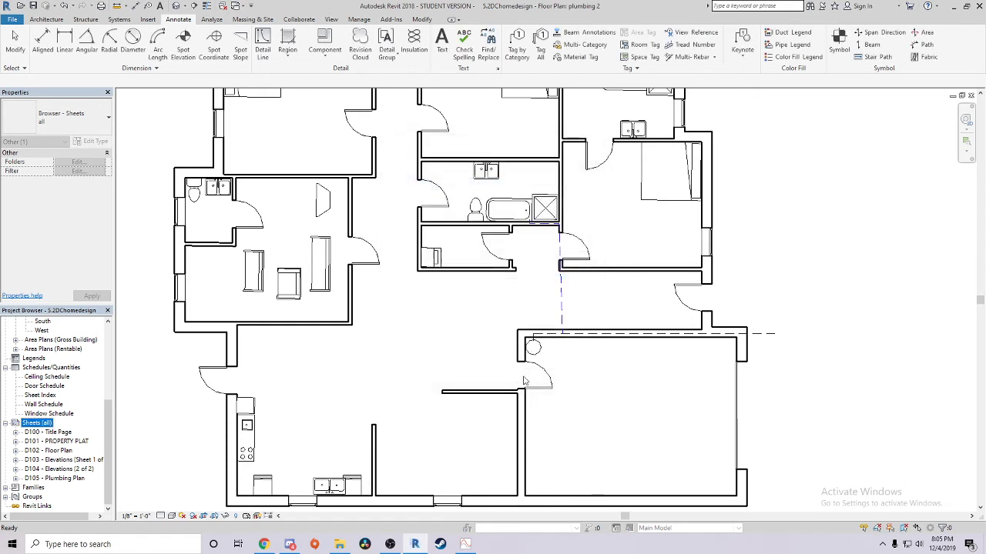
Open the D105 - Plumbing Plan sheet and examine the pipe routes in its Plumbing viewport
{"action": "double_click", "coordinate": [75, 479]}
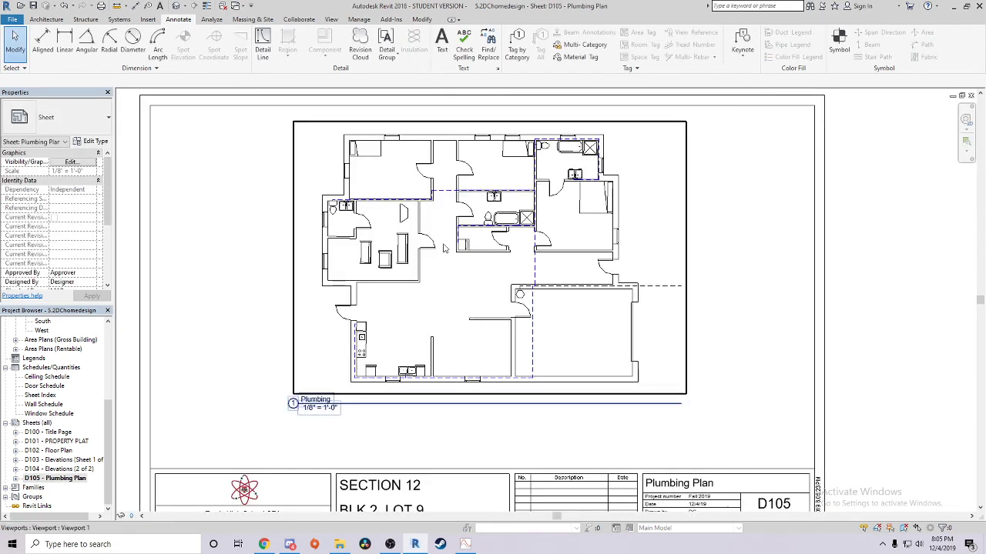
{"action": "scroll", "coordinate": [435, 282], "scroll_direction": "up", "scroll_amount": 1}
{"action": "middle_click_drag", "start_coordinate": [420, 311], "coordinate": [433, 293]}
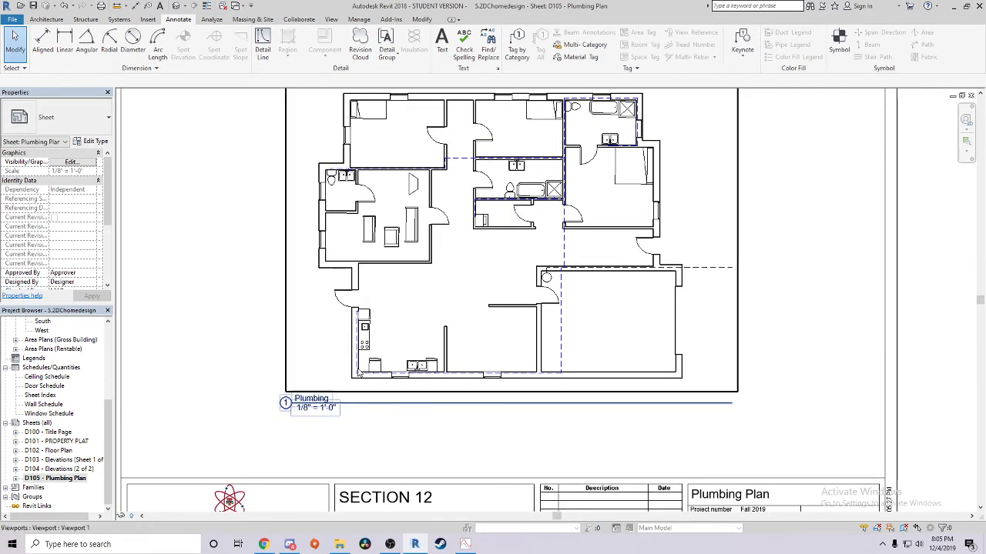
{"action": "middle_click_drag", "start_coordinate": [446, 309], "coordinate": [396, 357]}
{"action": "scroll", "coordinate": [311, 352], "scroll_direction": "down", "scroll_amount": 2}
{"action": "middle_click_drag", "start_coordinate": [310, 355], "coordinate": [346, 319]}
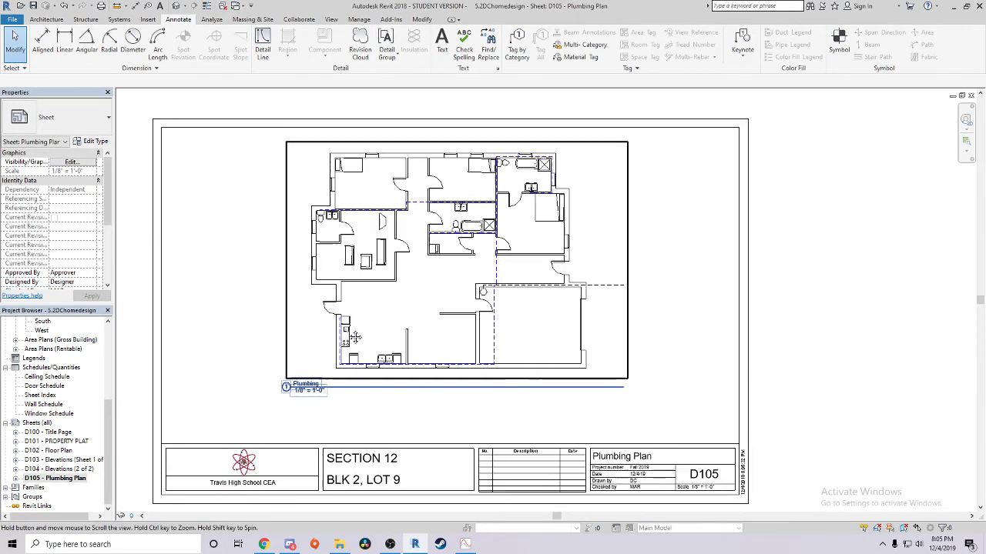
Try placing the plumbing 2 floor plan on the D105 sheet over the Plumbing viewport, and undo the placement
{"action": "scroll", "coordinate": [33, 405], "scroll_direction": "up", "scroll_amount": 3}
{"action": "scroll", "coordinate": [33, 406], "scroll_direction": "up", "scroll_amount": 2}
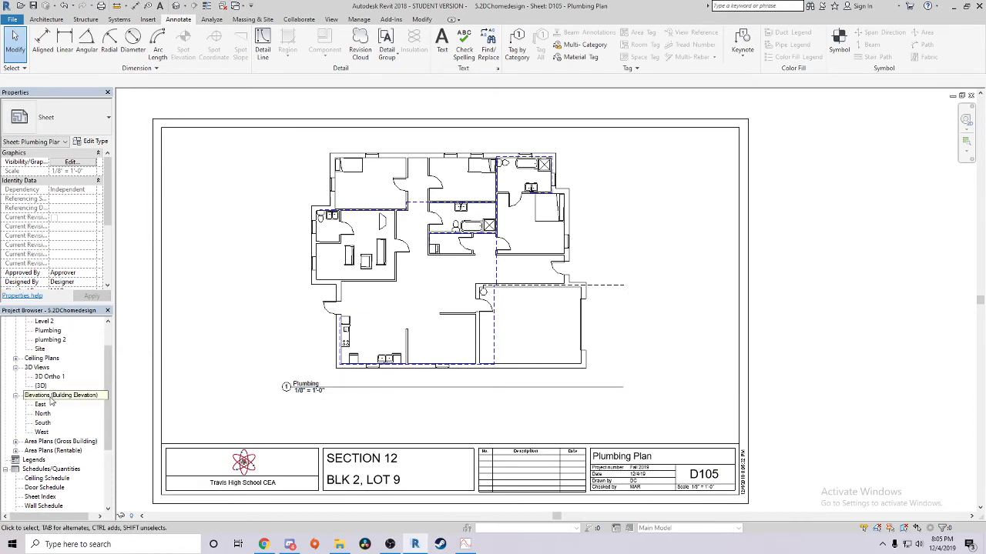
{"action": "scroll", "coordinate": [220, 392], "scroll_direction": "up", "scroll_amount": 1}
{"action": "middle_click_drag", "start_coordinate": [220, 391], "coordinate": [201, 422]}
{"action": "scroll", "coordinate": [71, 352], "scroll_direction": "up", "scroll_amount": 1}
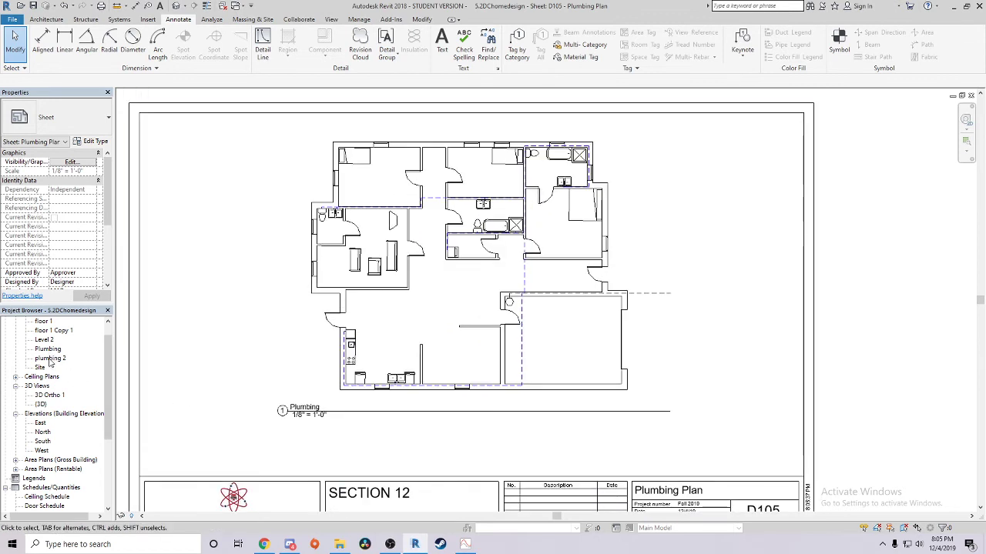
{"action": "left_click", "coordinate": [50, 358]}
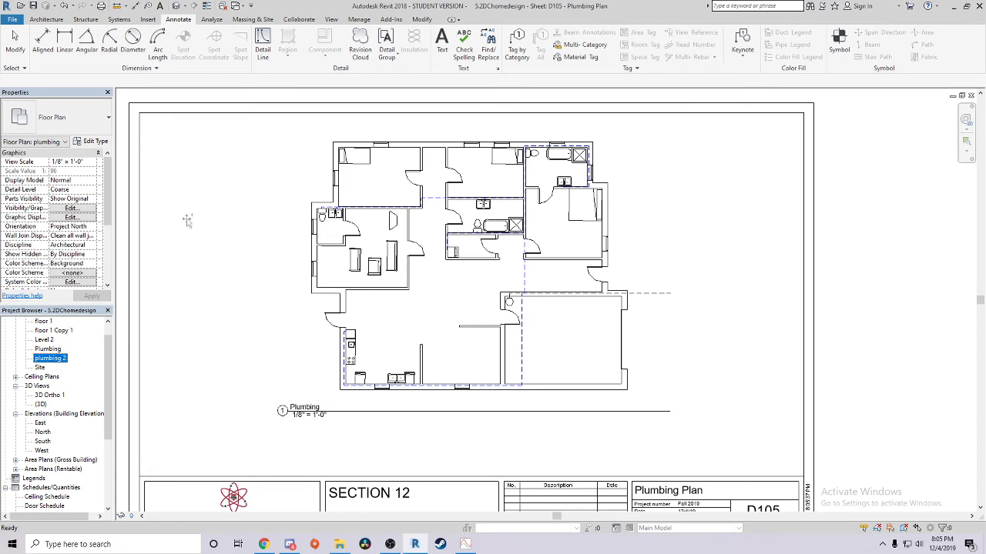
{"action": "left_click_drag", "start_coordinate": [427, 291], "coordinate": [428, 290]}
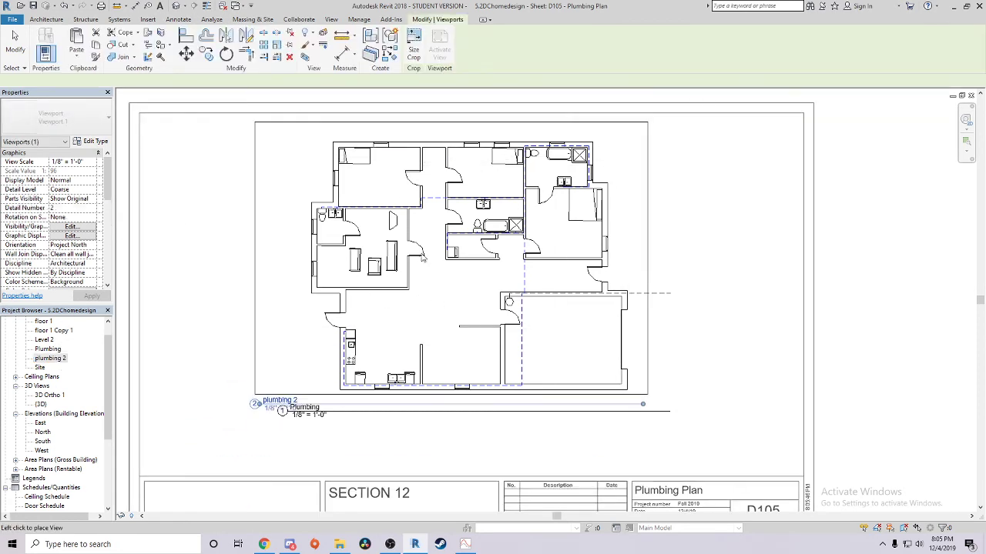
{"action": "left_click", "coordinate": [445, 283]}
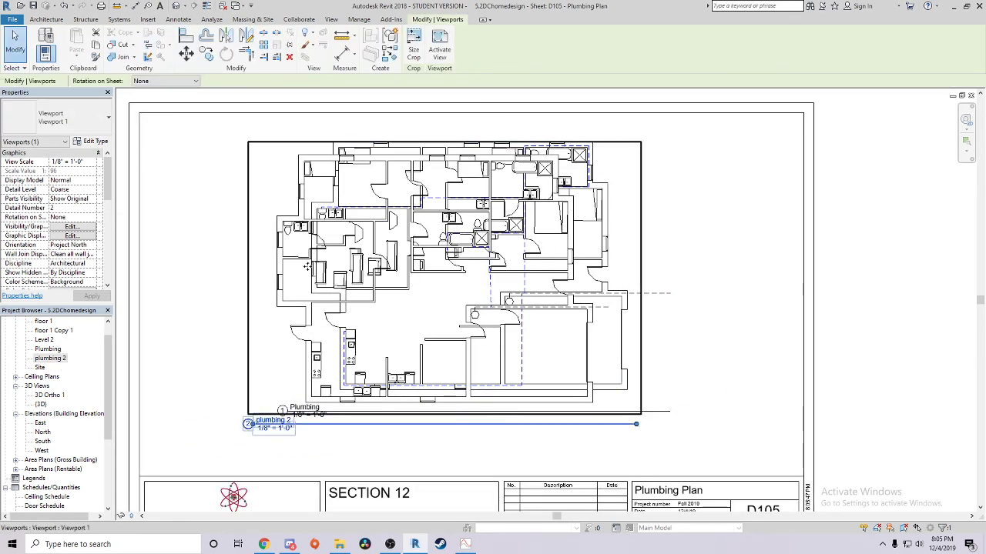
{"action": "left_click", "coordinate": [64, 6]}
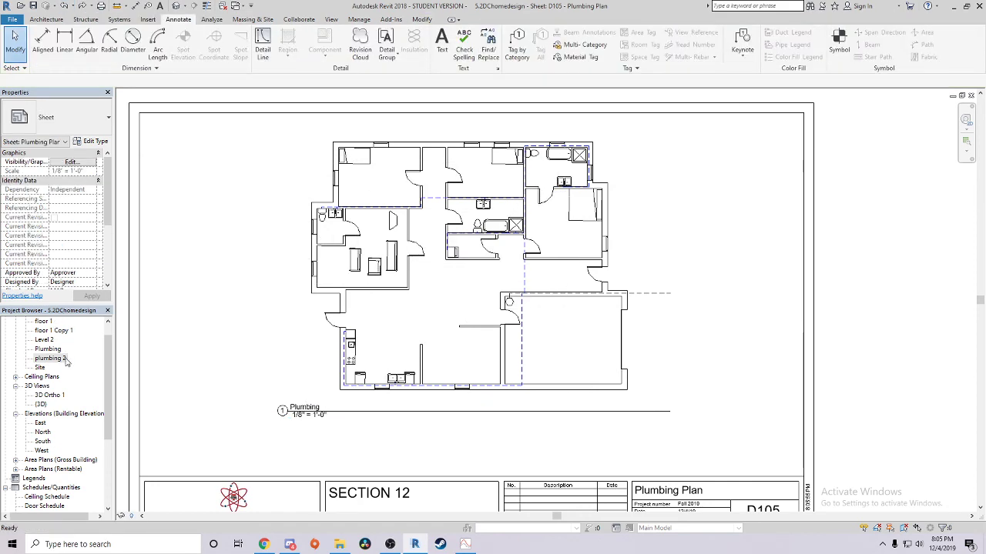
Reopen the plumbing 2 floor plan and focus on the kitchen area
{"action": "double_click", "coordinate": [50, 358]}
{"action": "middle_click_drag", "start_coordinate": [385, 381], "coordinate": [402, 312]}
{"action": "scroll", "coordinate": [48, 387], "scroll_direction": "up", "scroll_amount": 1}
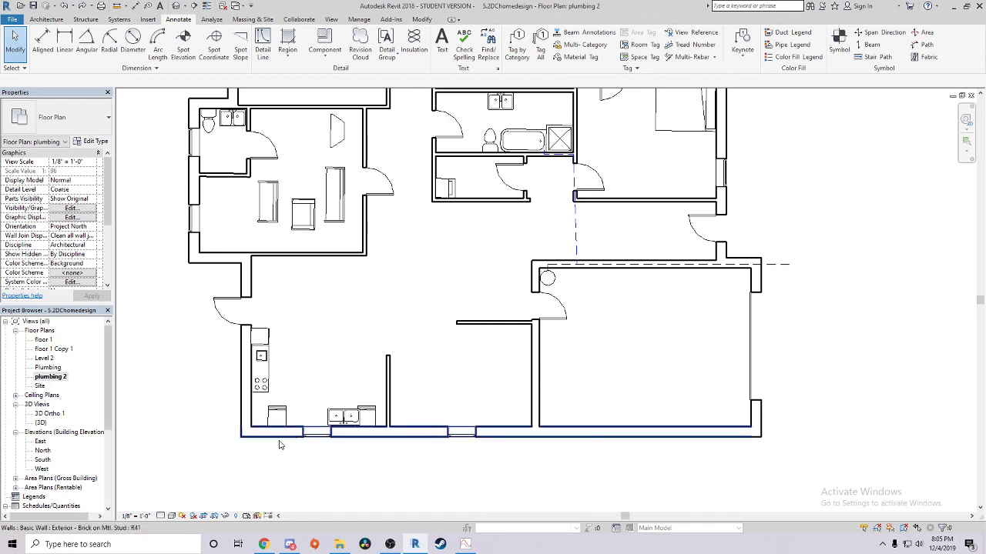
{"action": "scroll", "coordinate": [277, 456], "scroll_direction": "up", "scroll_amount": 2}
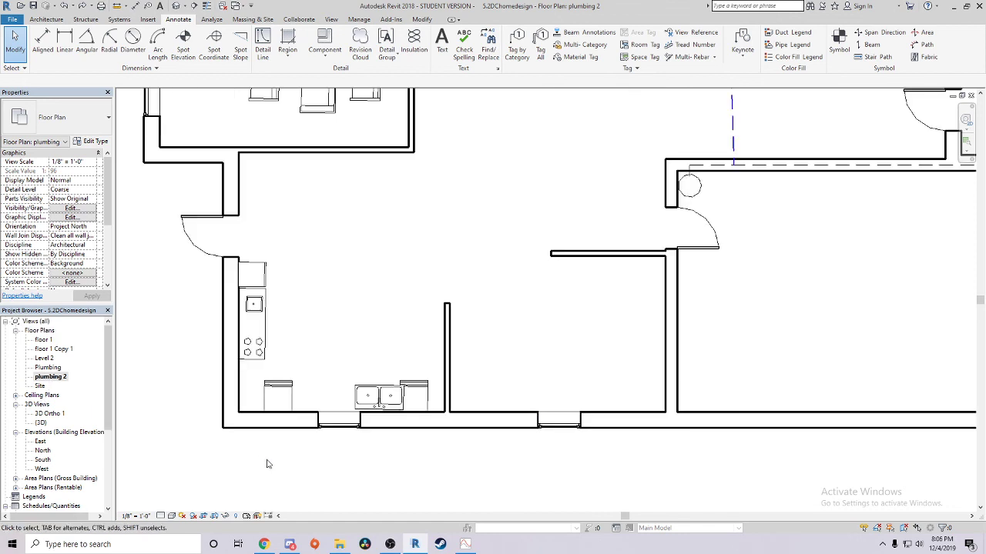
Show the crop region of the plumbing 2 plan, check its extent around the house, and hide it again
{"action": "left_click", "coordinate": [214, 516]}
{"action": "scroll", "coordinate": [396, 331], "scroll_direction": "down", "scroll_amount": 5}
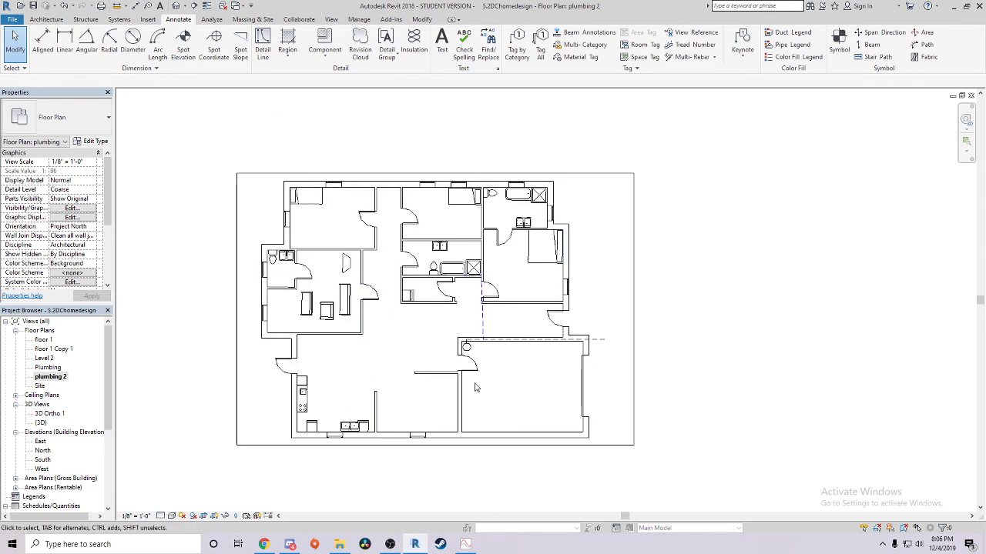
{"action": "left_click", "coordinate": [214, 516]}
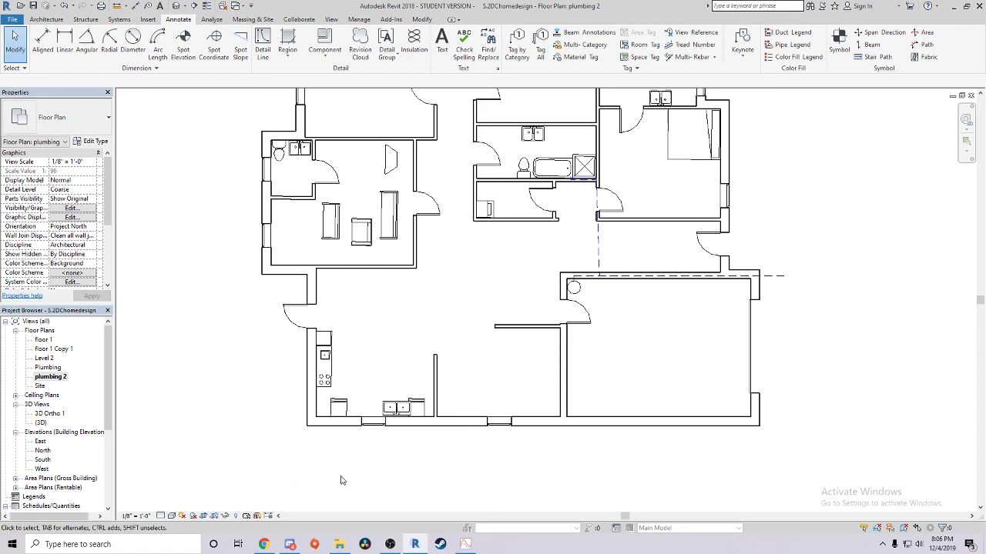
{"action": "middle_click_drag", "start_coordinate": [435, 385], "coordinate": [291, 361]}
{"action": "scroll", "coordinate": [99, 453], "scroll_direction": "down", "scroll_amount": 5}
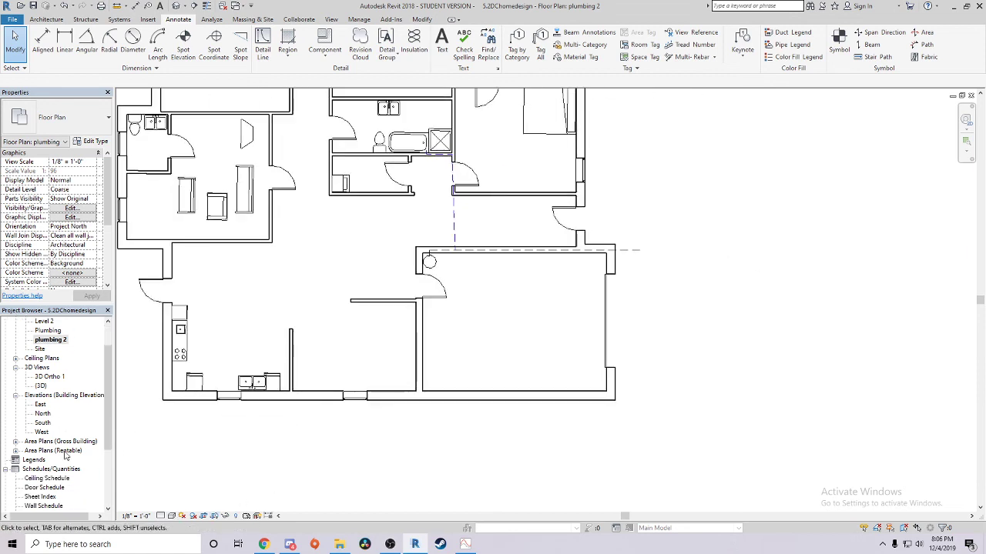